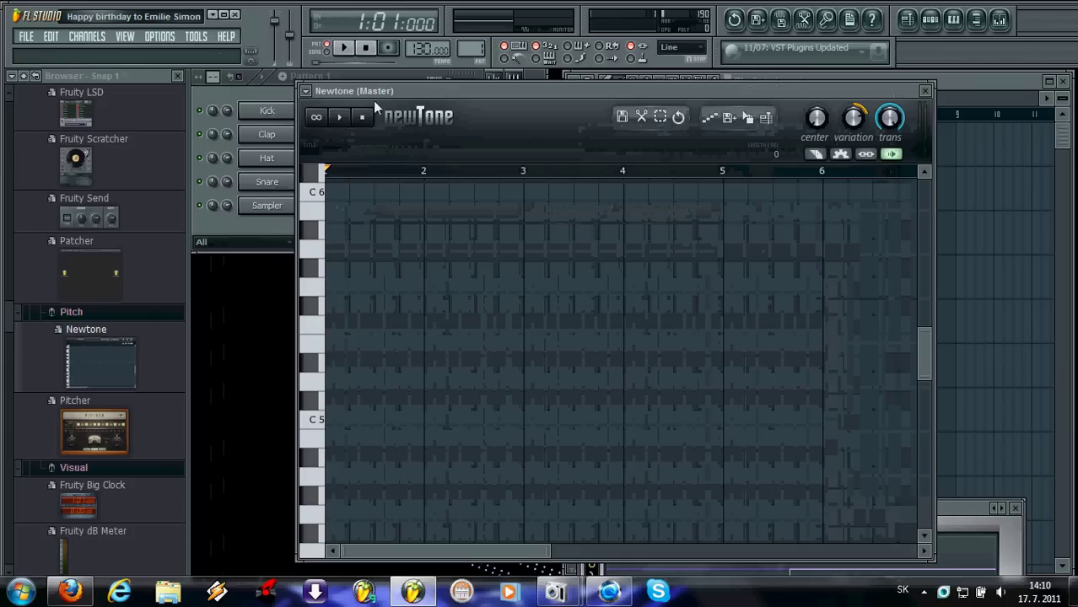
# Step: Load the sample mam ja hrusku_1 from the desktop into Newtone
pyautogui.click(621, 118)
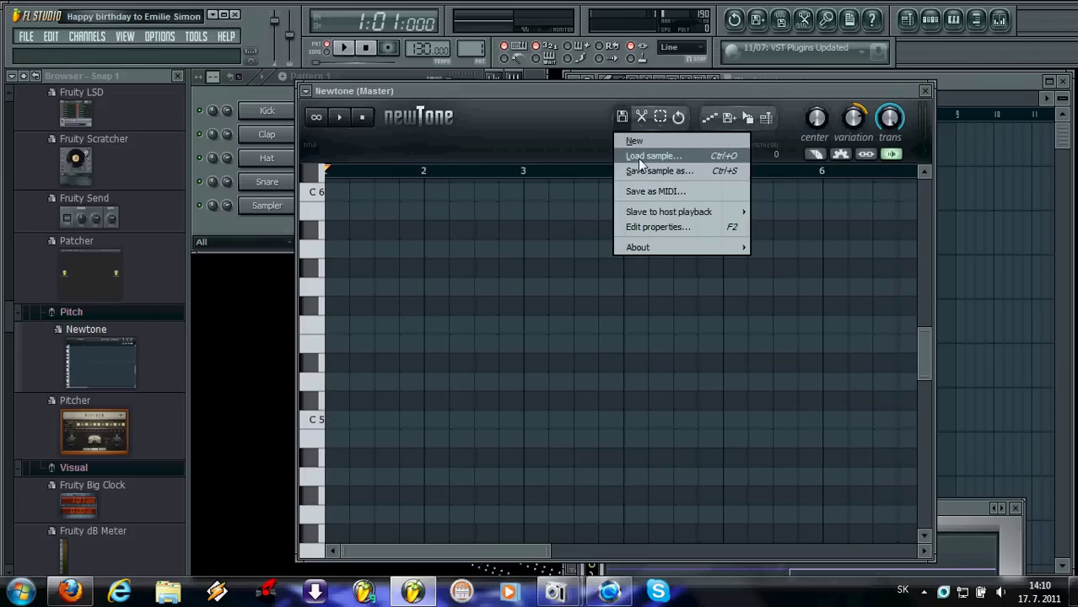
pyautogui.click(639, 155)
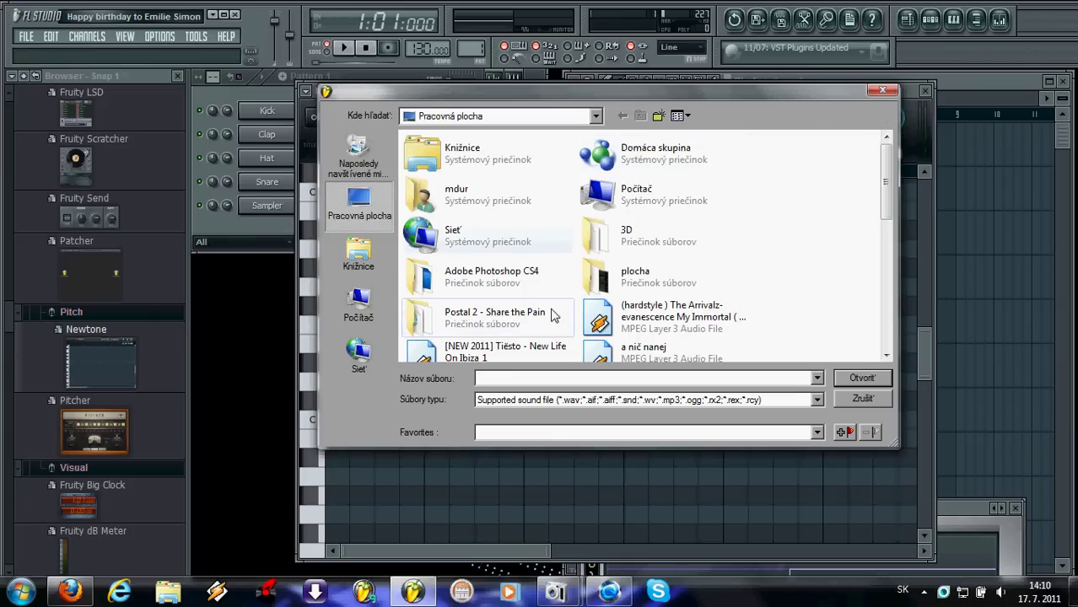
pyautogui.click(697, 293)
pyautogui.scroll(-10, 697, 253)
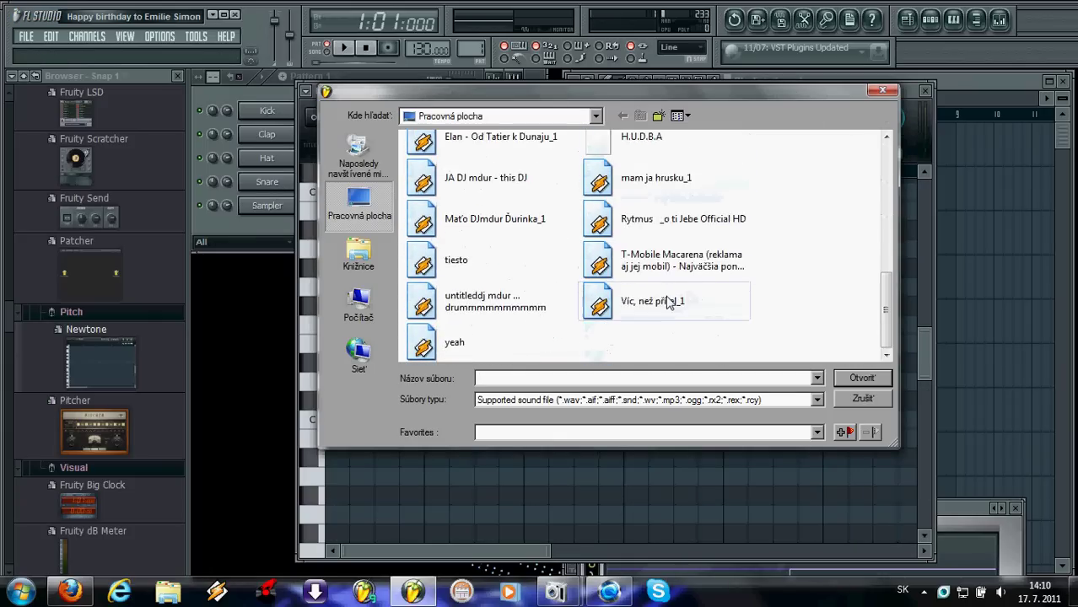
pyautogui.scroll(2, 658, 295)
pyautogui.scroll(2, 656, 301)
pyautogui.scroll(-2, 655, 301)
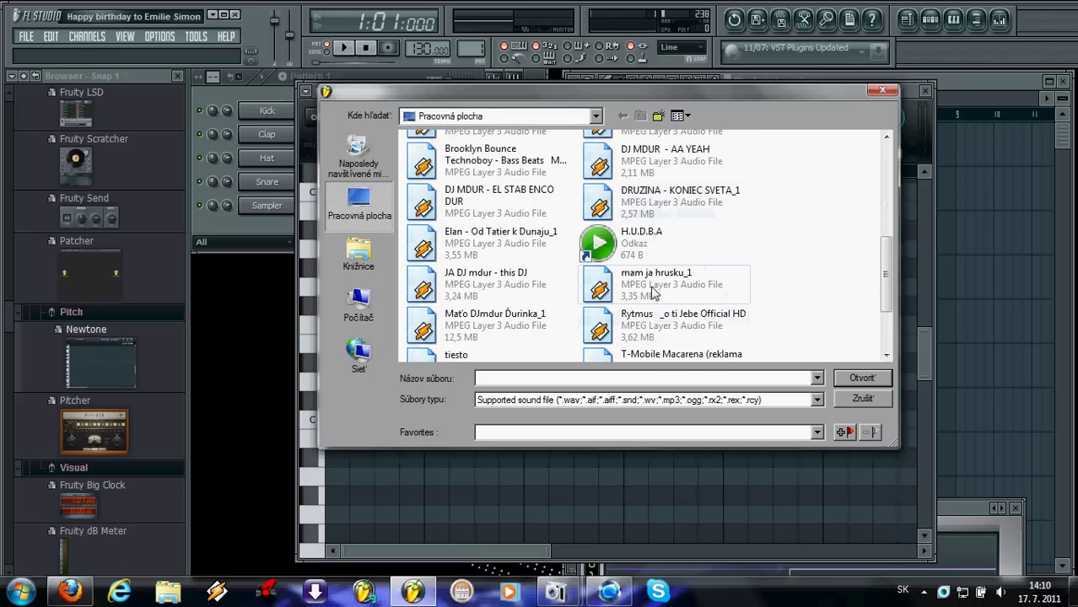
pyautogui.click(649, 285)
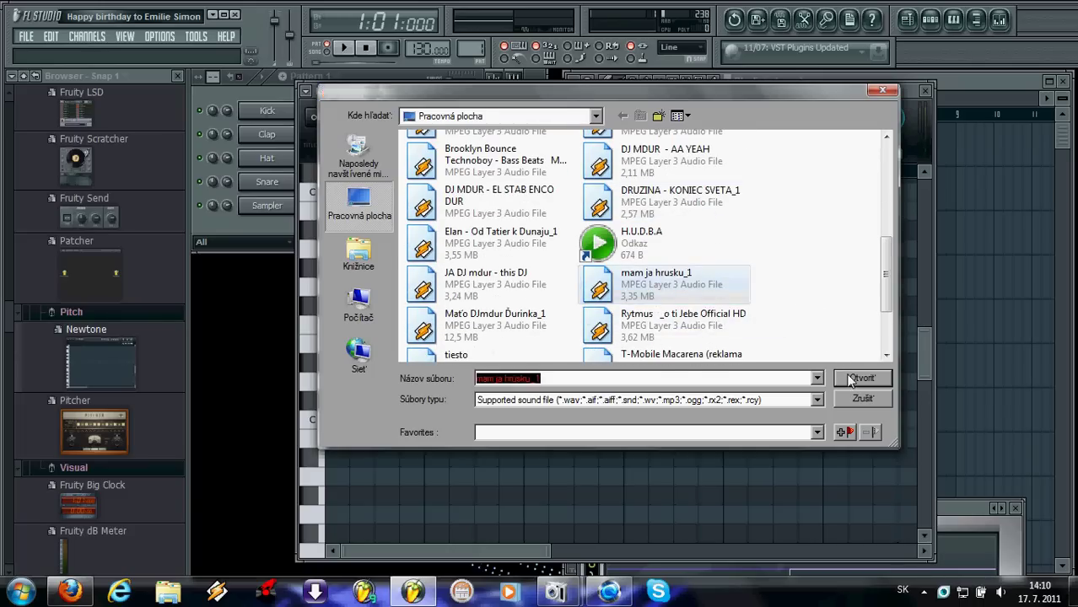
pyautogui.click(856, 378)
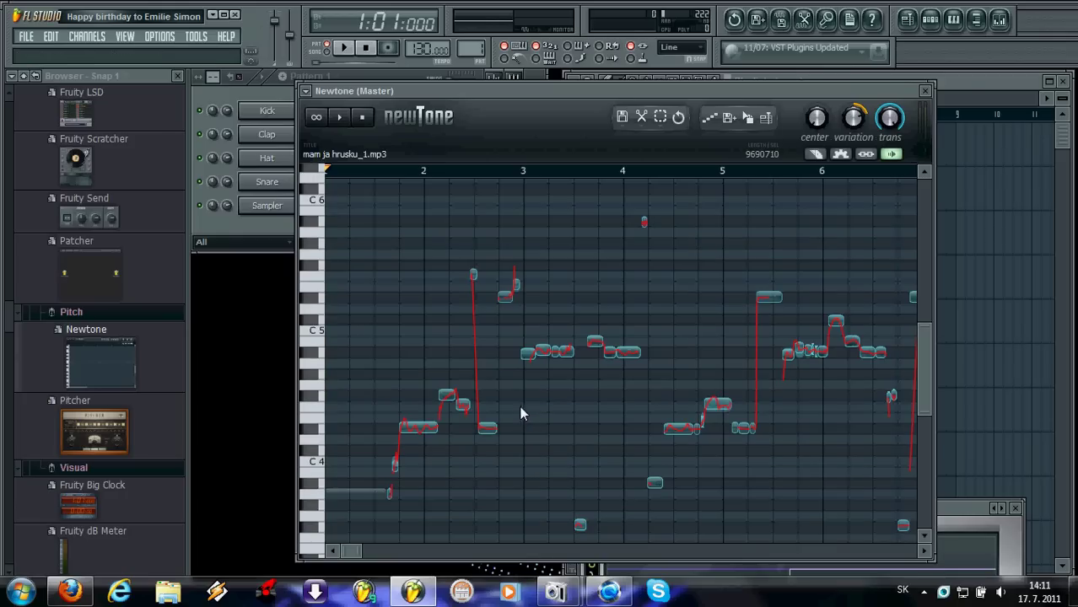
# Step: Play back part of the loaded sample in Newtone and stop it
pyautogui.click(343, 118)
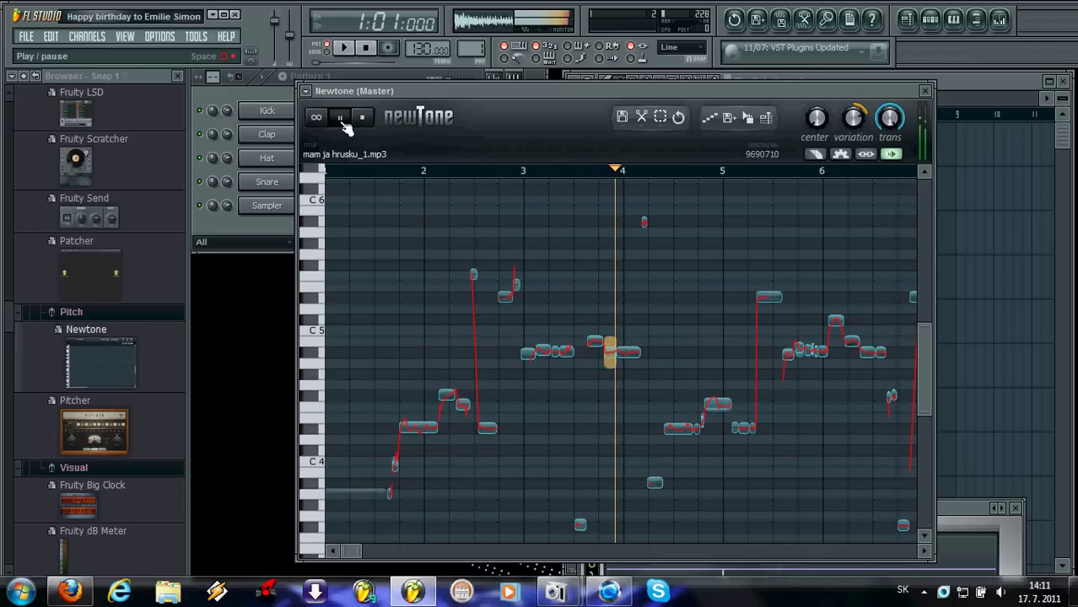
pyautogui.click(363, 119)
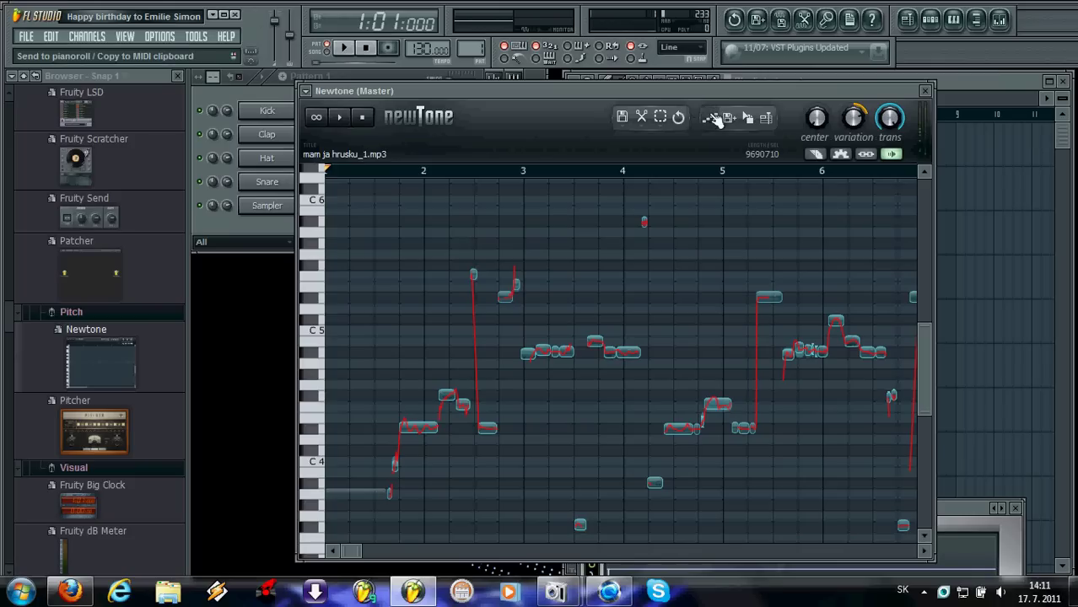
# Step: Send Newtone's detected notes to the Sampler channel's piano roll and its audio to the playlist, closing Newtone
pyautogui.moveTo(692, 90); pyautogui.dragTo(815, 88)
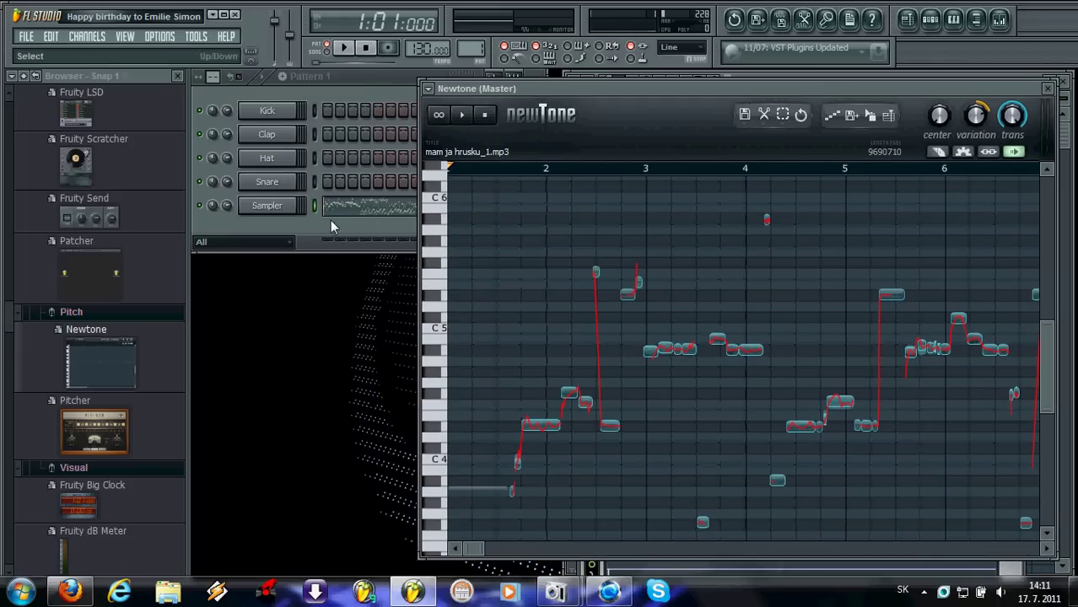
pyautogui.moveTo(764, 91); pyautogui.dragTo(578, 112)
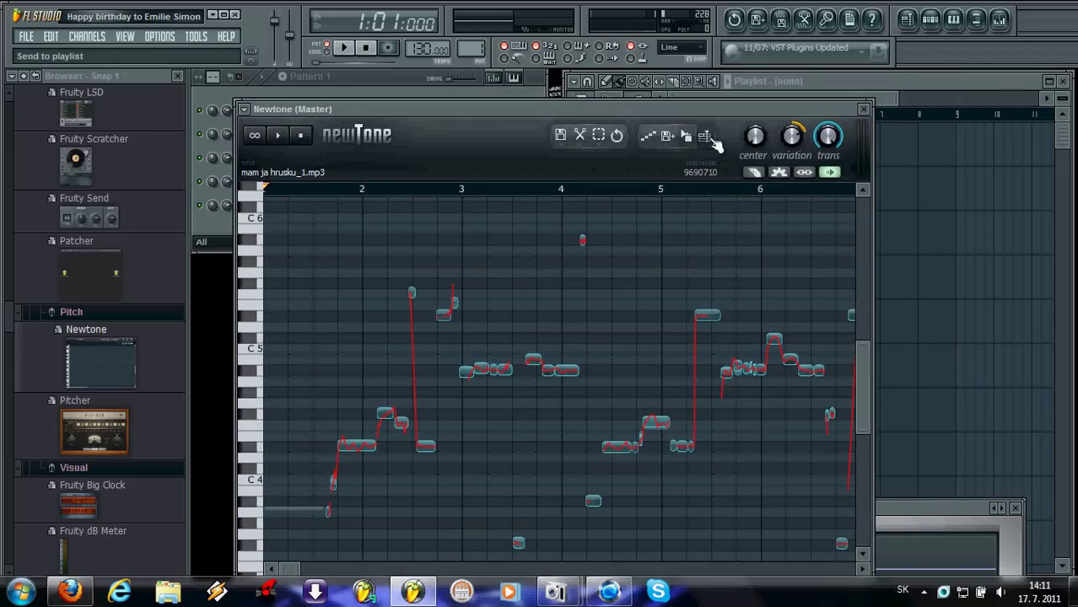
pyautogui.click(745, 167)
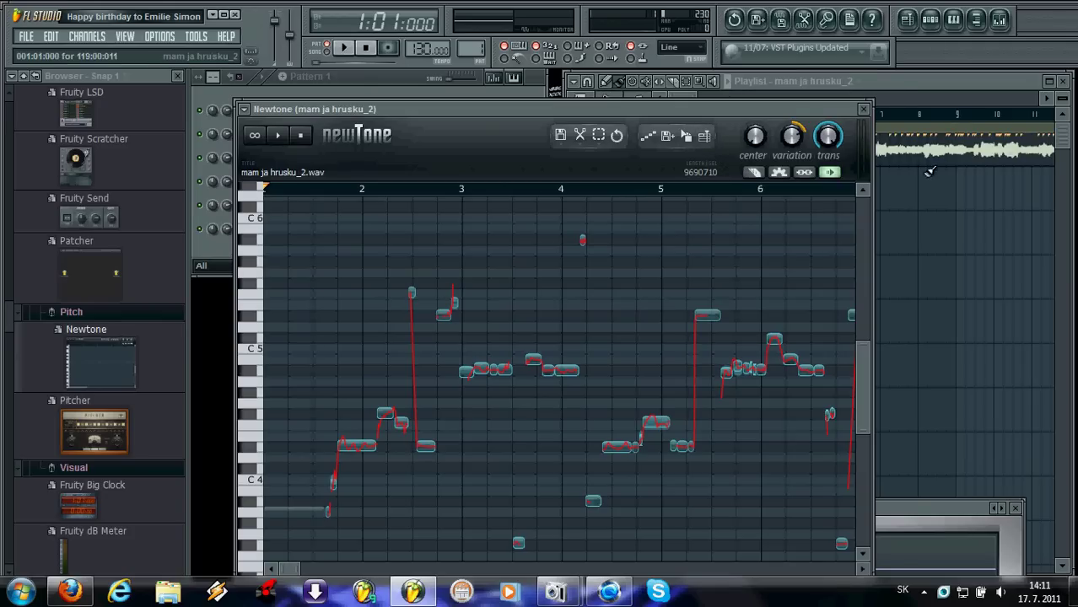
pyautogui.click(864, 110)
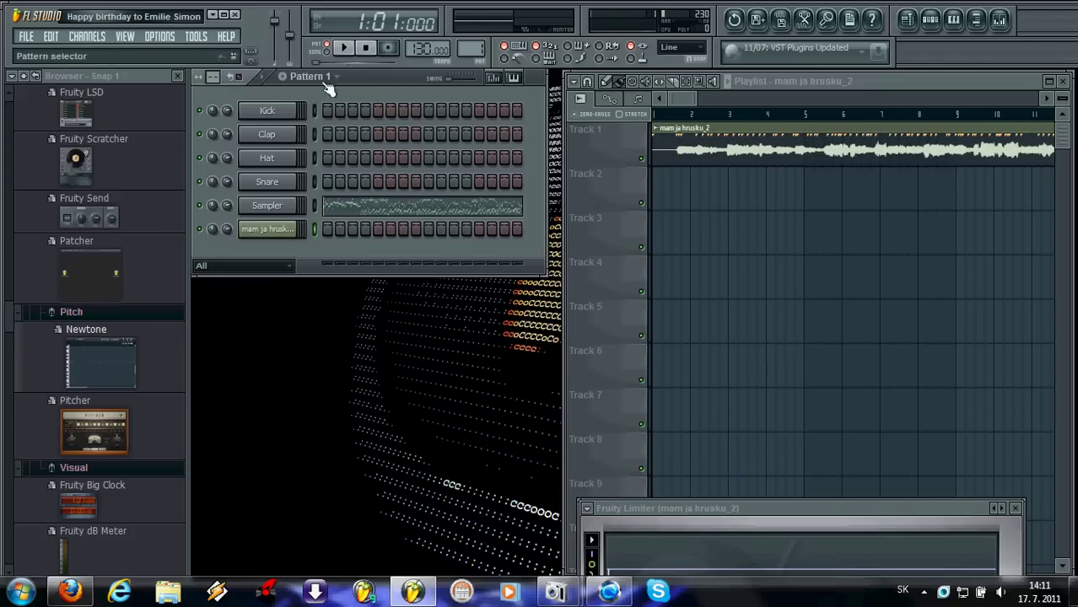
# Step: Replace the Sampler channel with rgc:audio z3ta+ and load its Commercial trance preset
pyautogui.rightClick(292, 207)
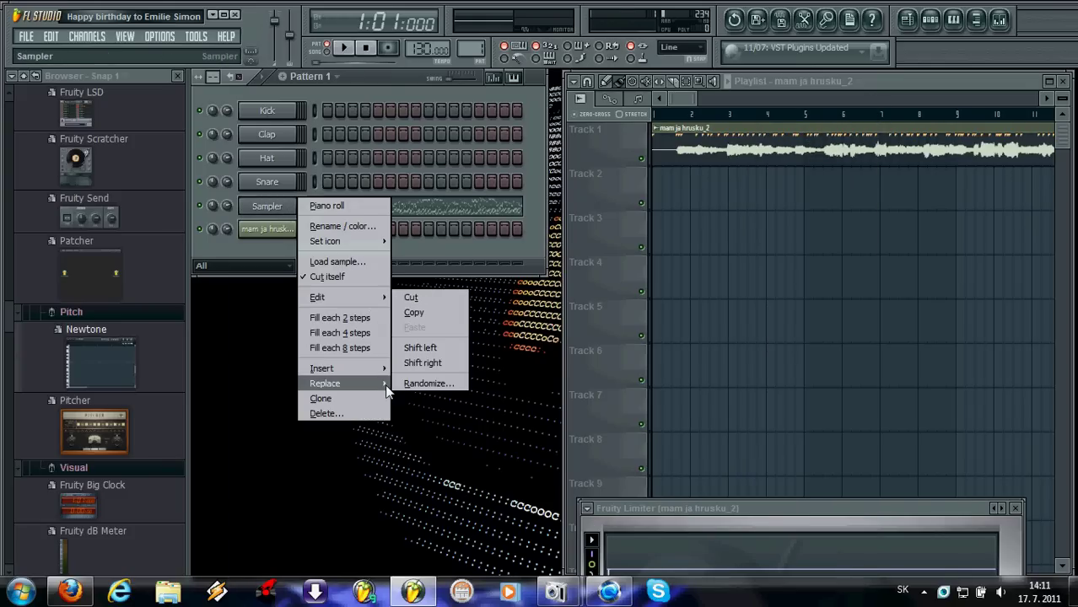
pyautogui.moveTo(348, 384)
pyautogui.click(571, 201)
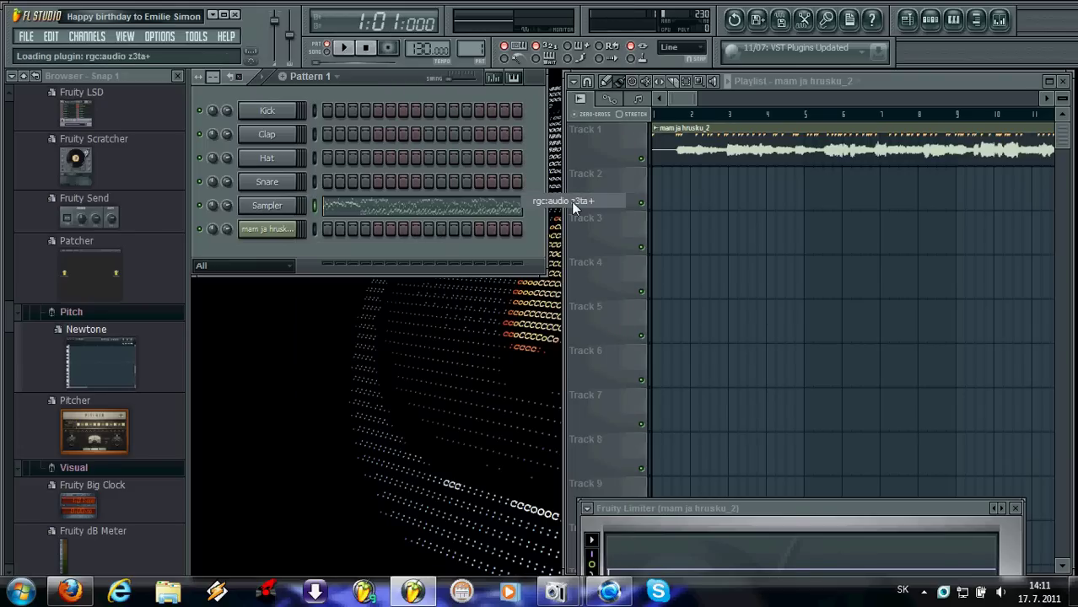
pyautogui.click(530, 205)
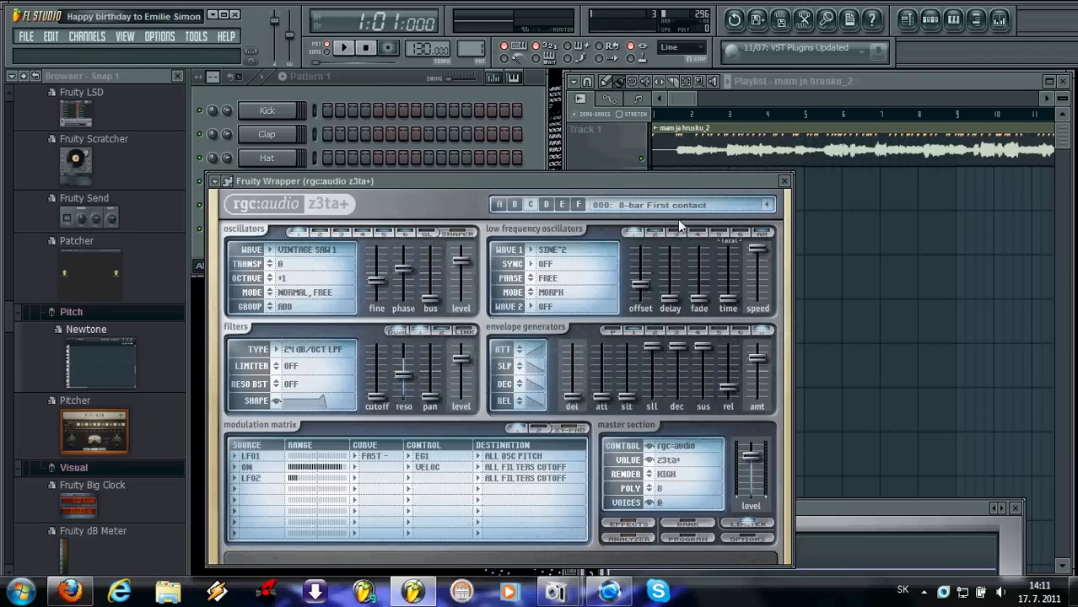
pyautogui.click(771, 205)
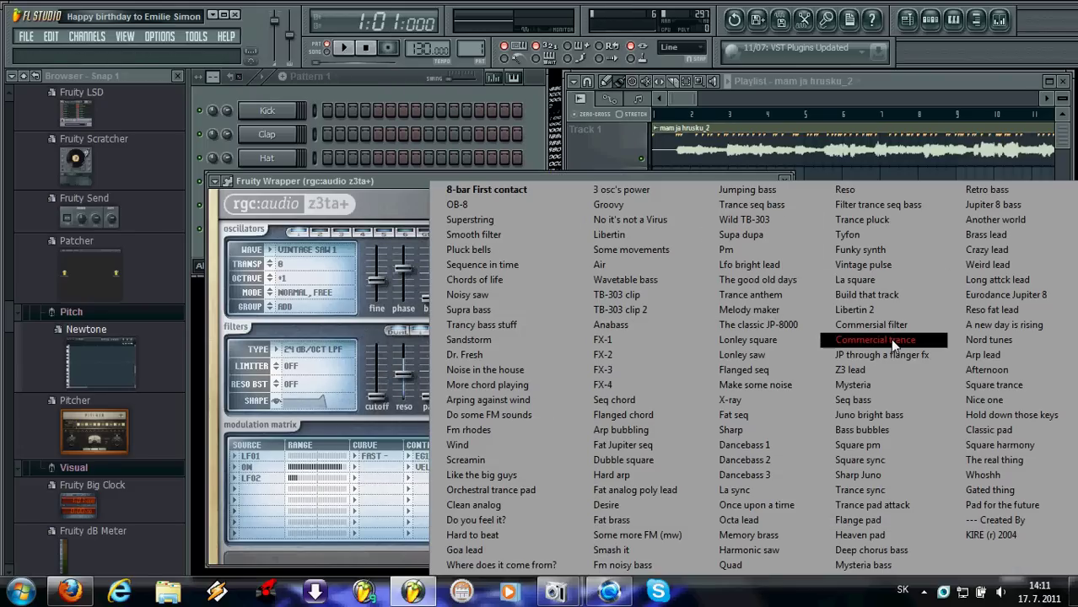
pyautogui.click(890, 338)
pyautogui.click(785, 181)
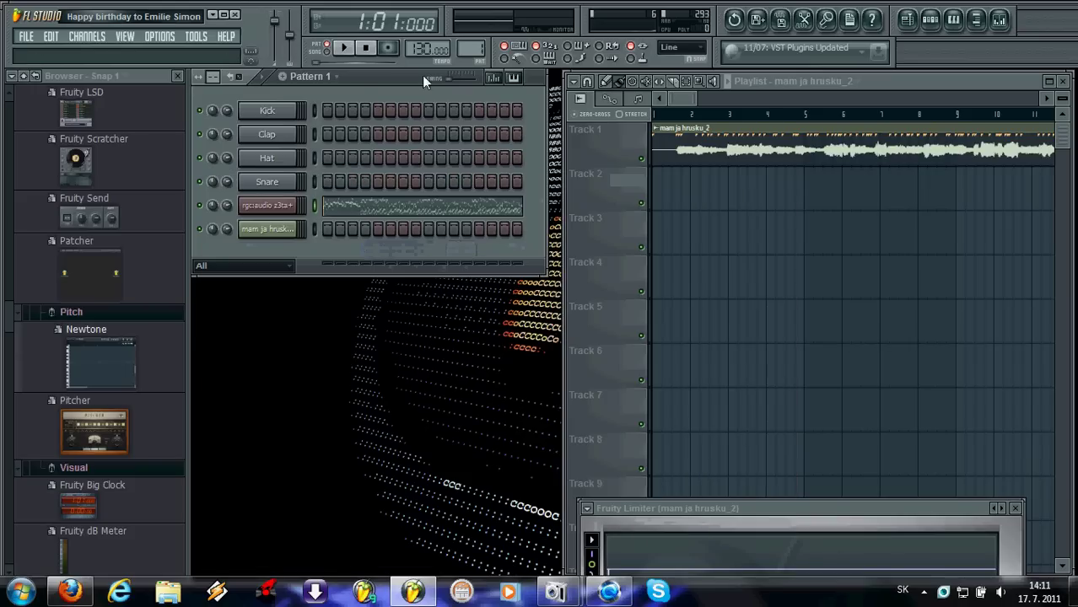
# Step: Audition Pattern 1 and place it on playlist Track 2 beneath the audio clip, starting at 1:11
pyautogui.click(344, 49)
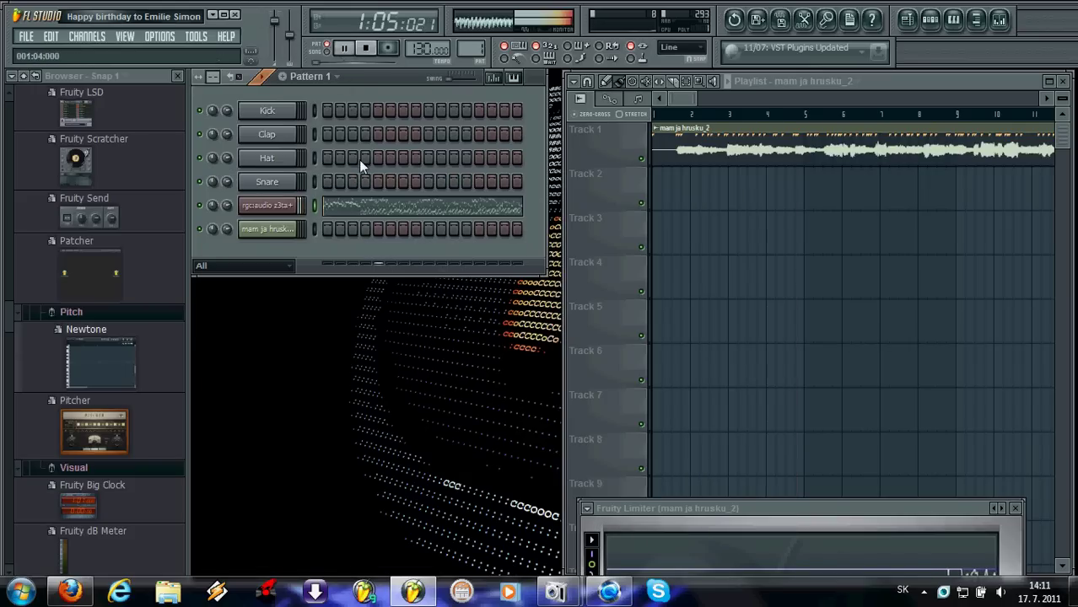
pyautogui.click(367, 48)
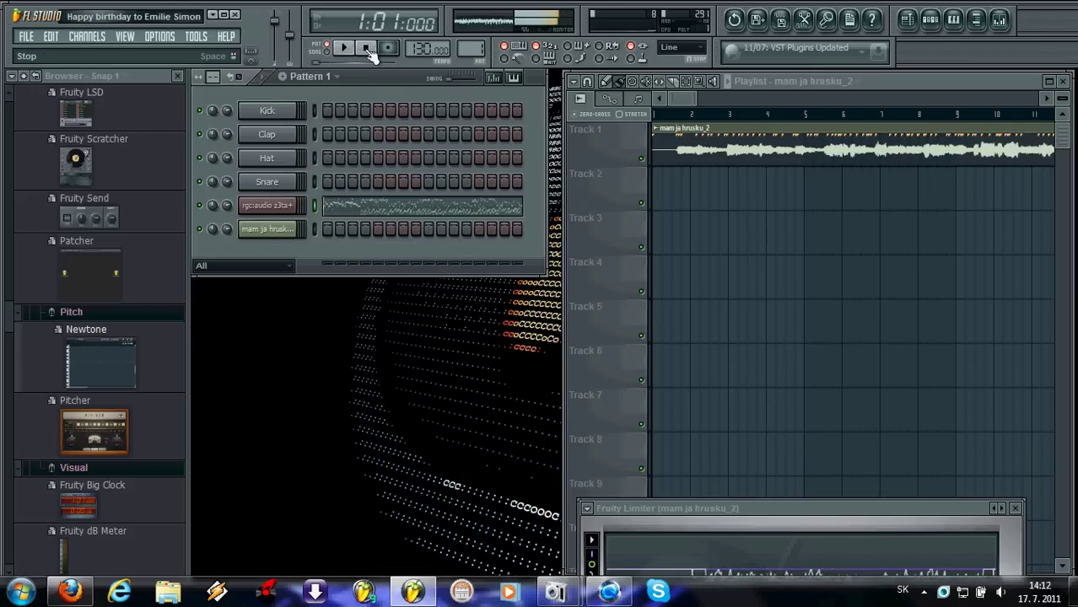
pyautogui.click(693, 185)
pyautogui.rightClick(716, 182)
pyautogui.click(579, 100)
pyautogui.click(699, 191)
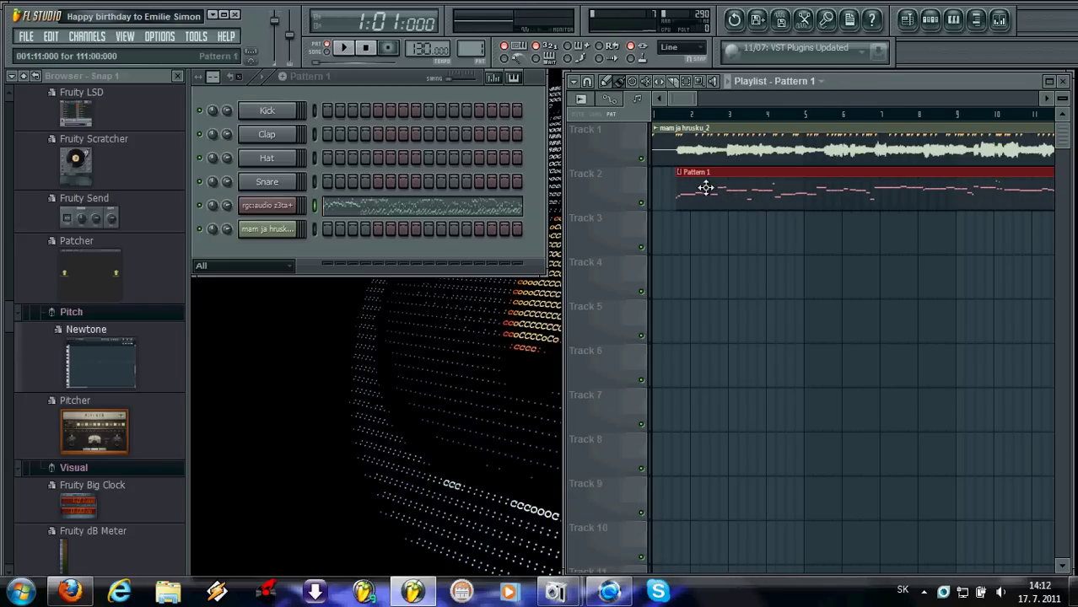
# Step: Play the arrangement in song mode to check Pattern 1's melody against the audio clip, and stop it
pyautogui.click(662, 114)
pyautogui.click(347, 49)
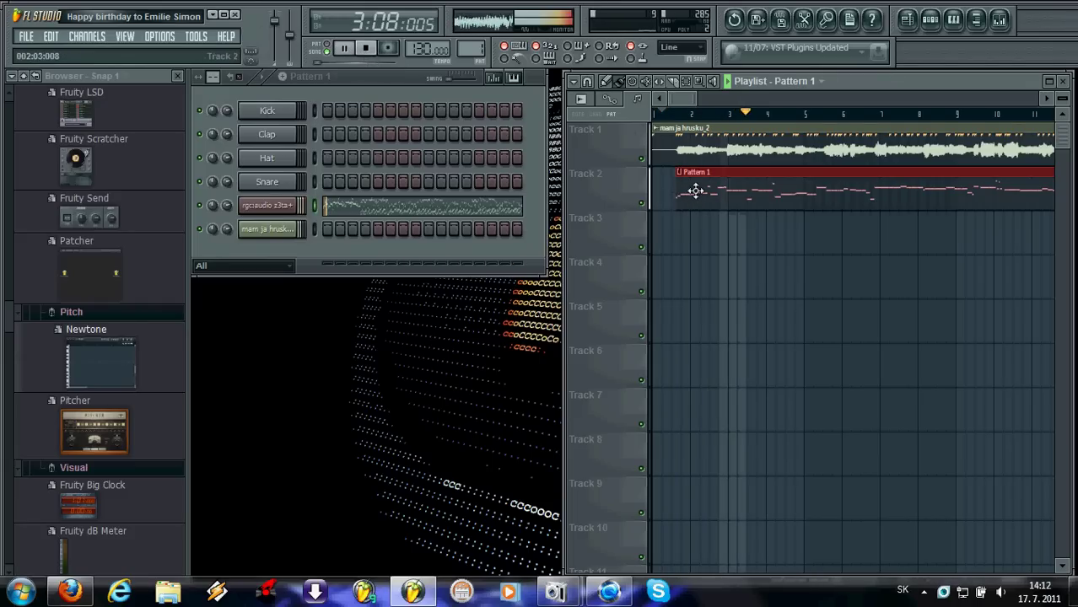
pyautogui.moveTo(727, 199); pyautogui.dragTo(717, 186)
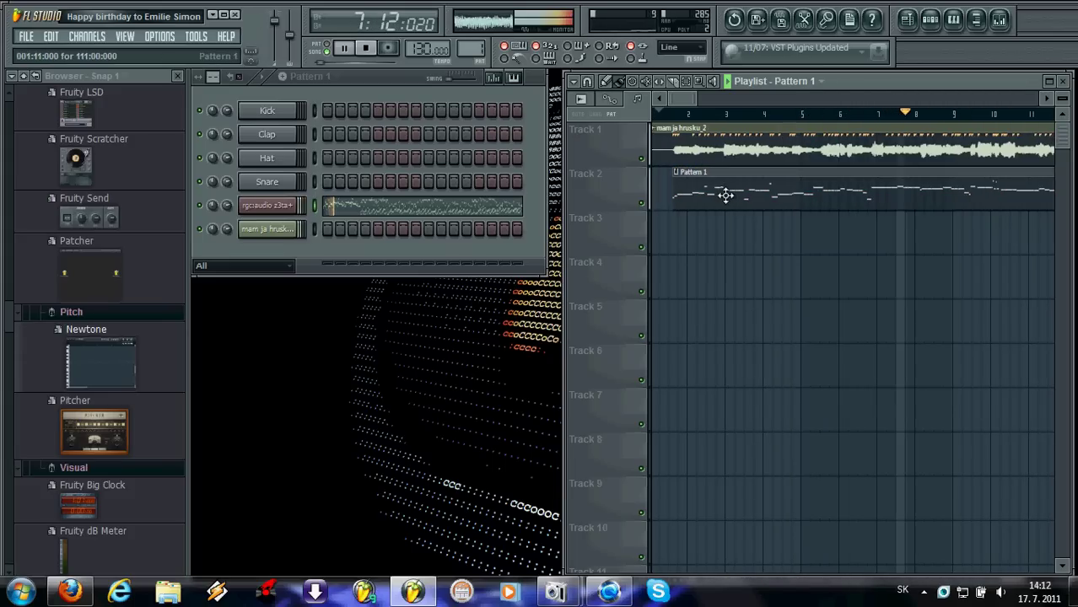
pyautogui.click(373, 48)
pyautogui.click(230, 207)
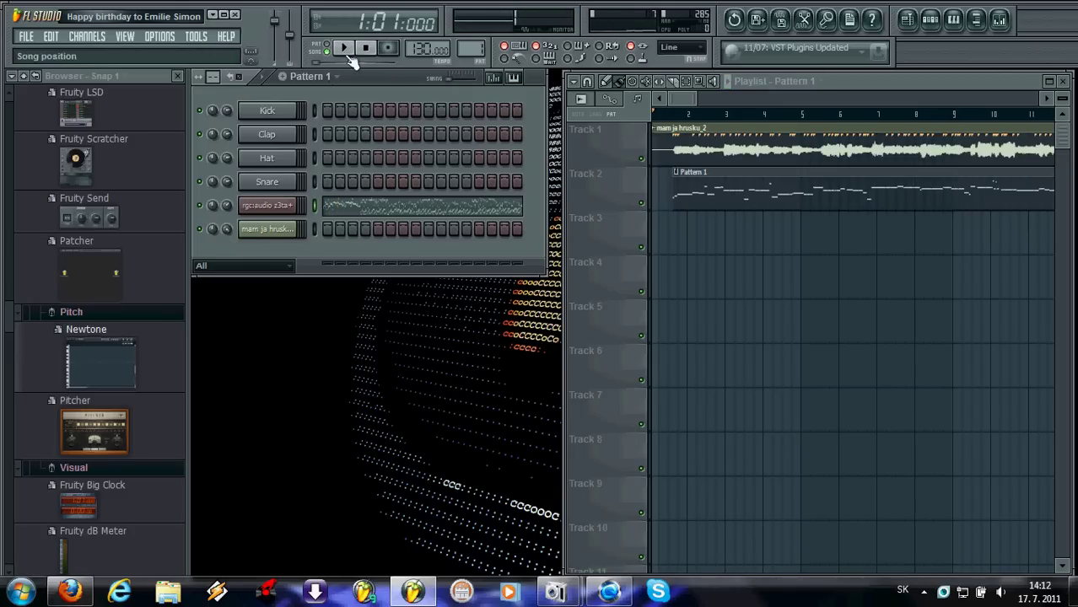
# Step: Switch to Pattern 2 and program Kick hits on steps 1, 5, 9 and 13
pyautogui.moveTo(678, 94); pyautogui.dragTo(735, 93)
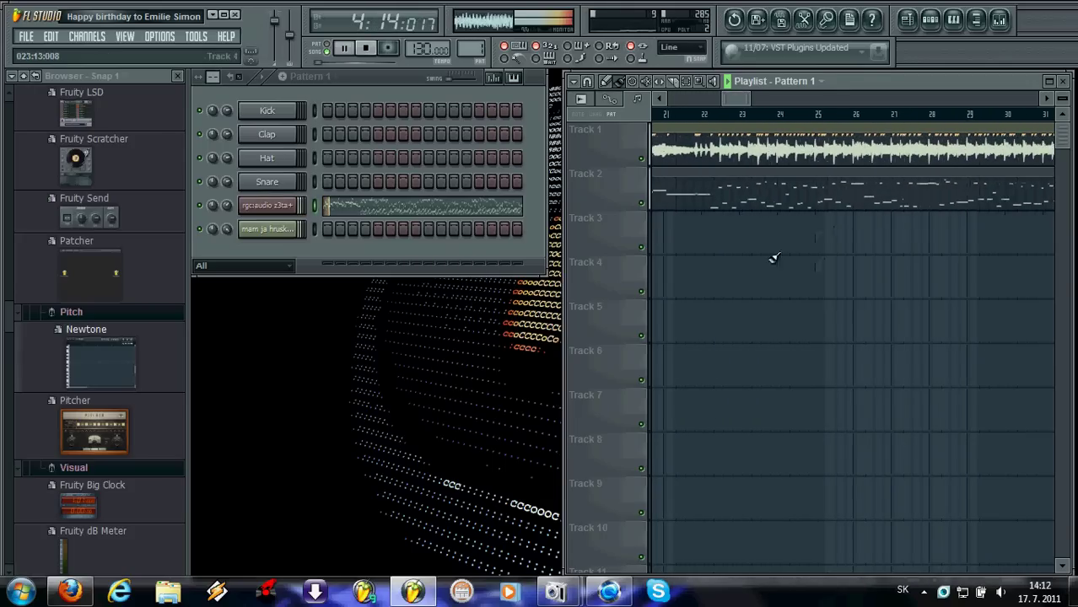
pyautogui.moveTo(473, 44); pyautogui.dragTo(473, 34)
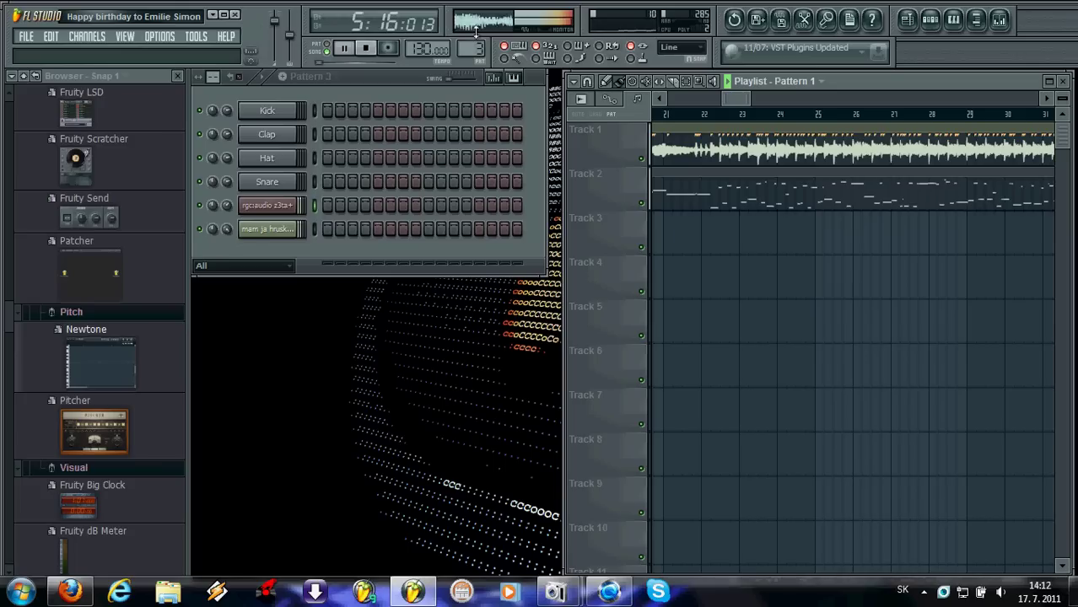
pyautogui.click(326, 108)
pyautogui.click(378, 110)
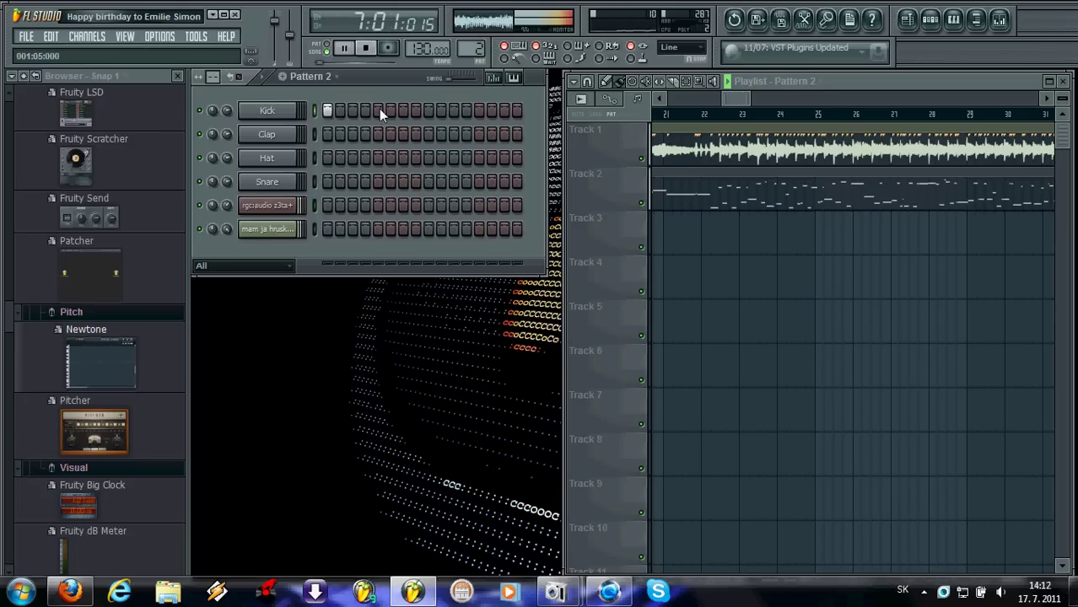
pyautogui.click(429, 111)
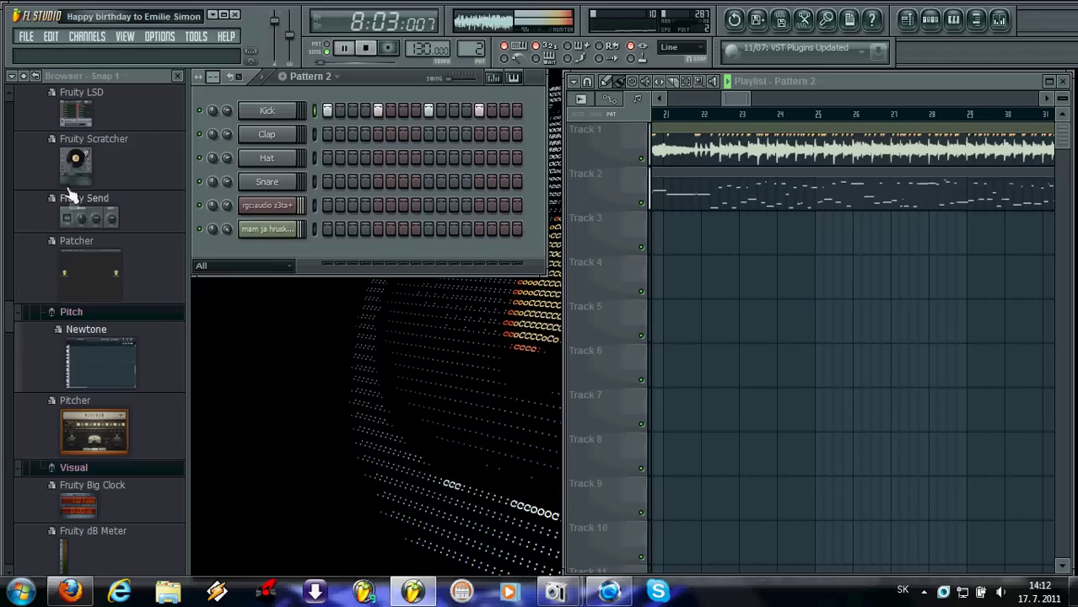
# Step: Send Pattern 2's Kick steps to the piano roll and close the piano roll
pyautogui.rightClick(284, 118)
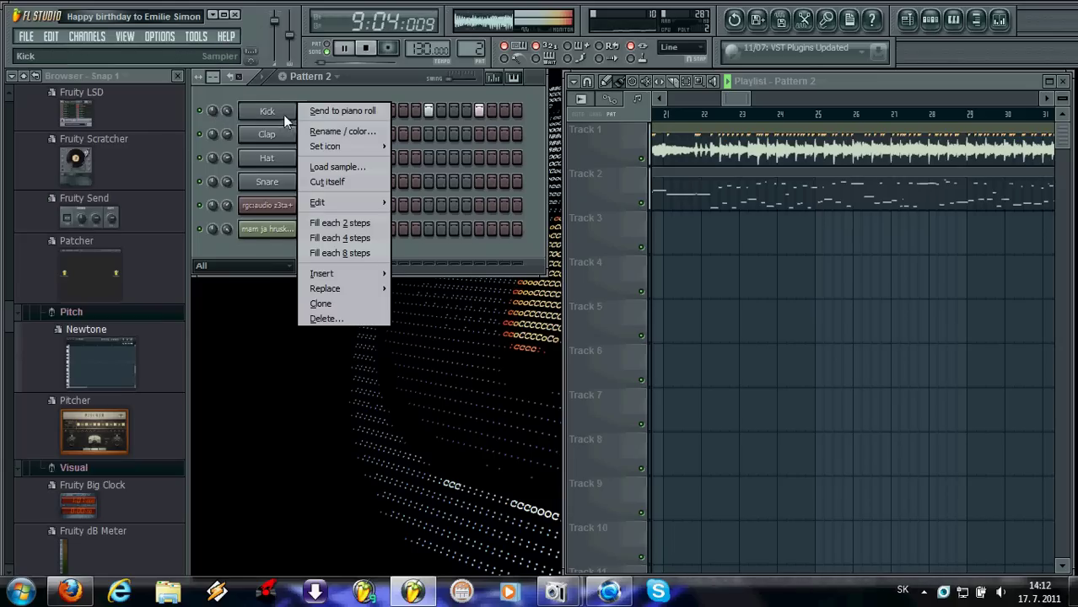
pyautogui.click(339, 111)
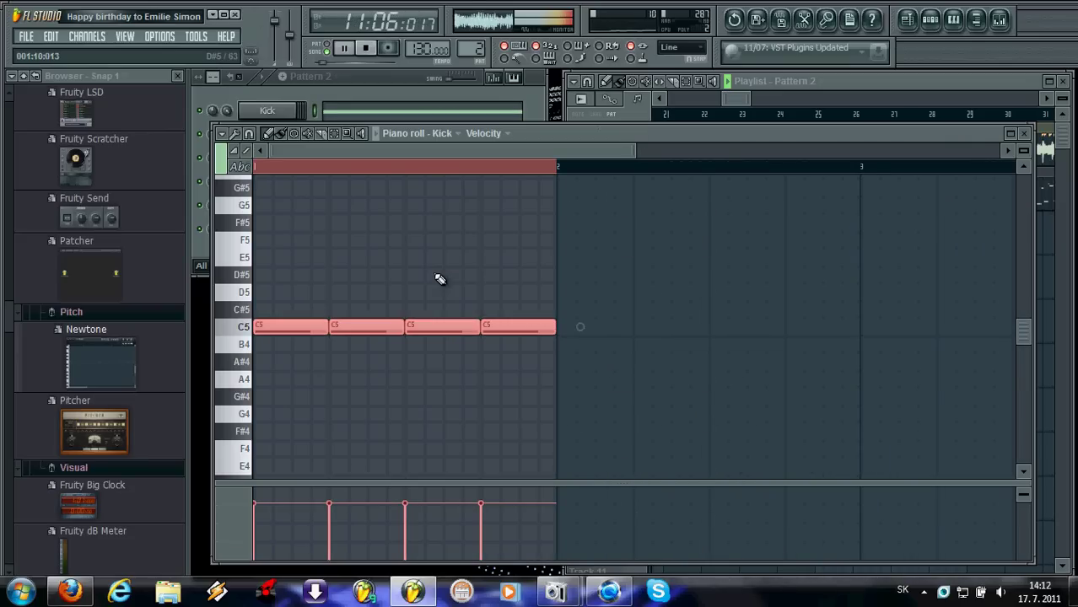
pyautogui.click(1024, 134)
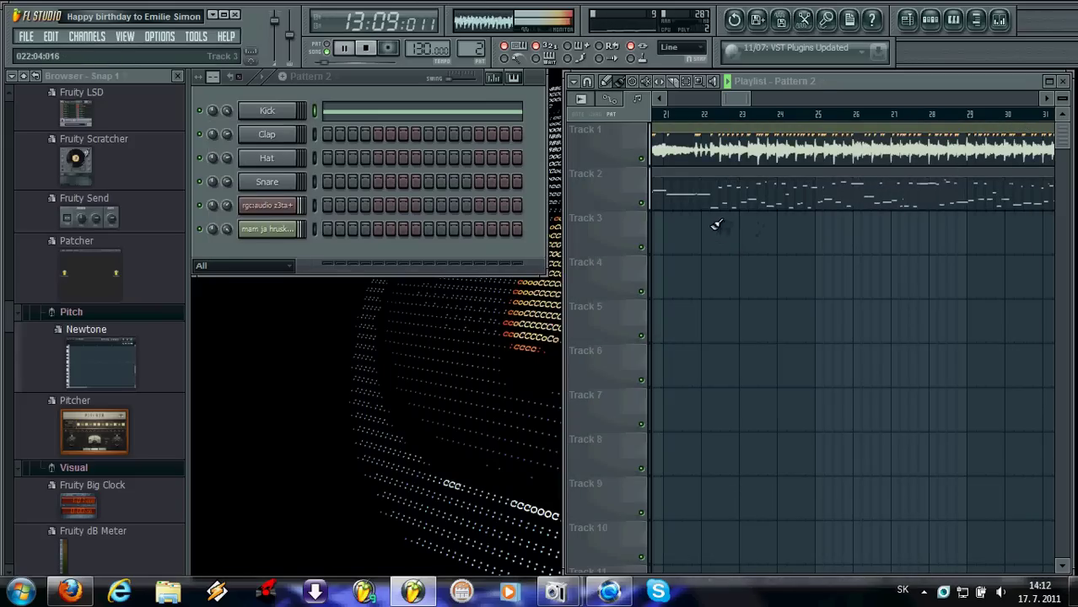
# Step: Place seven consecutive Pattern 2 clips on playlist Track 3, from just after bar 22 to about bar 29
pyautogui.click(713, 226)
pyautogui.moveTo(756, 237); pyautogui.dragTo(972, 235)
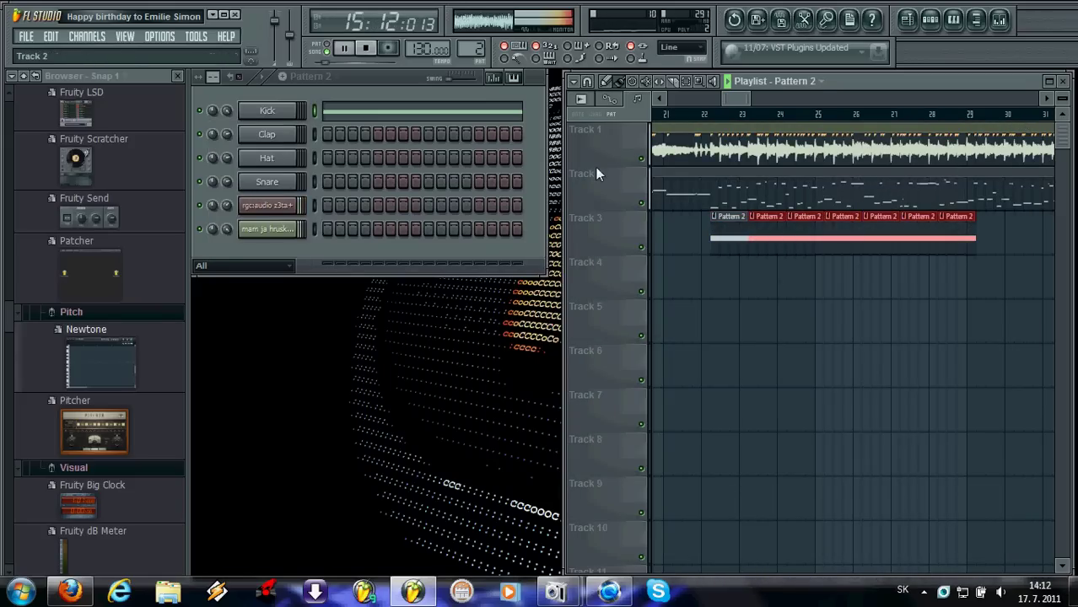
# Step: Lower the volume of the rgc:audio z3ta+ channel while the song plays
pyautogui.moveTo(727, 96)
pyautogui.mouseDown()
pyautogui.moveTo(707, 95)
pyautogui.moveTo(726, 96)
pyautogui.mouseUp()
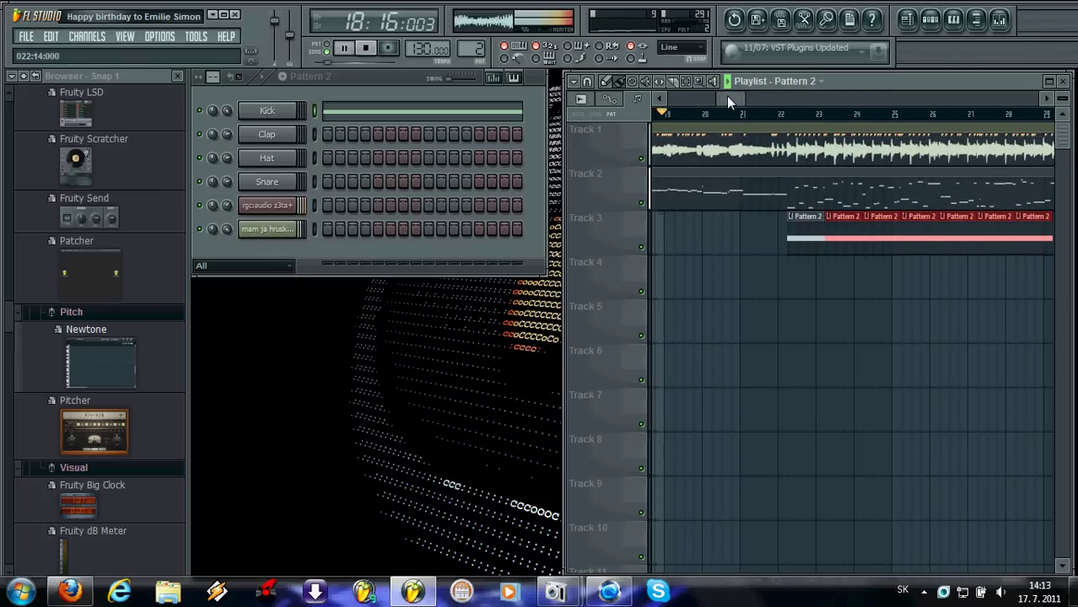
pyautogui.click(228, 208)
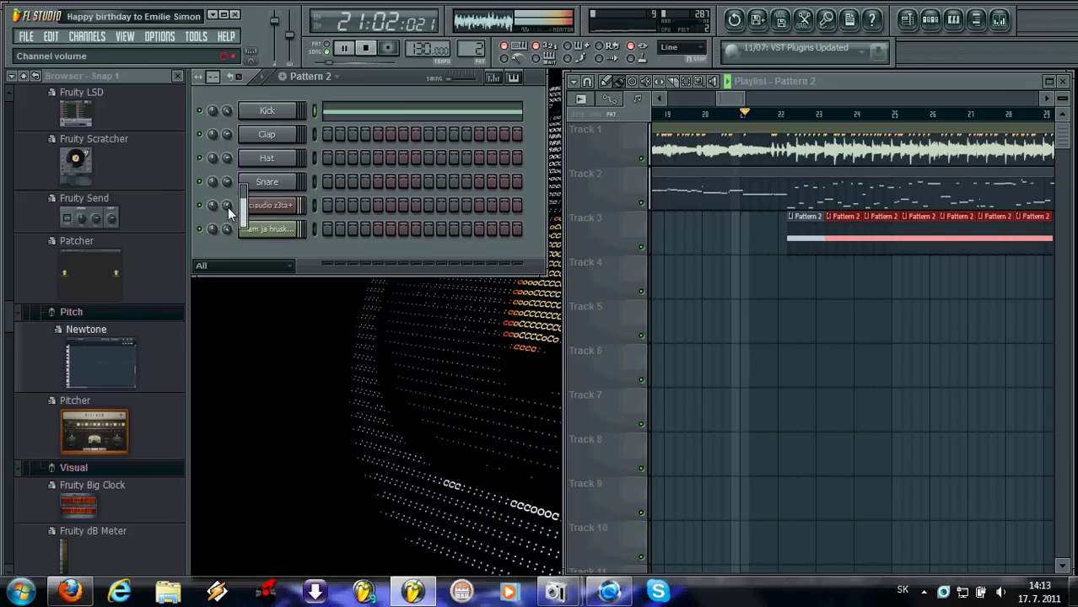
pyautogui.moveTo(228, 208); pyautogui.dragTo(228, 256)
# Step: Program Hat hits on steps 3, 7, 11, 15 and 16 of Pattern 2 while the song plays from about bar 21
pyautogui.moveTo(727, 98)
pyautogui.mouseDown()
pyautogui.moveTo(729, 86)
pyautogui.moveTo(737, 95)
pyautogui.mouseUp()
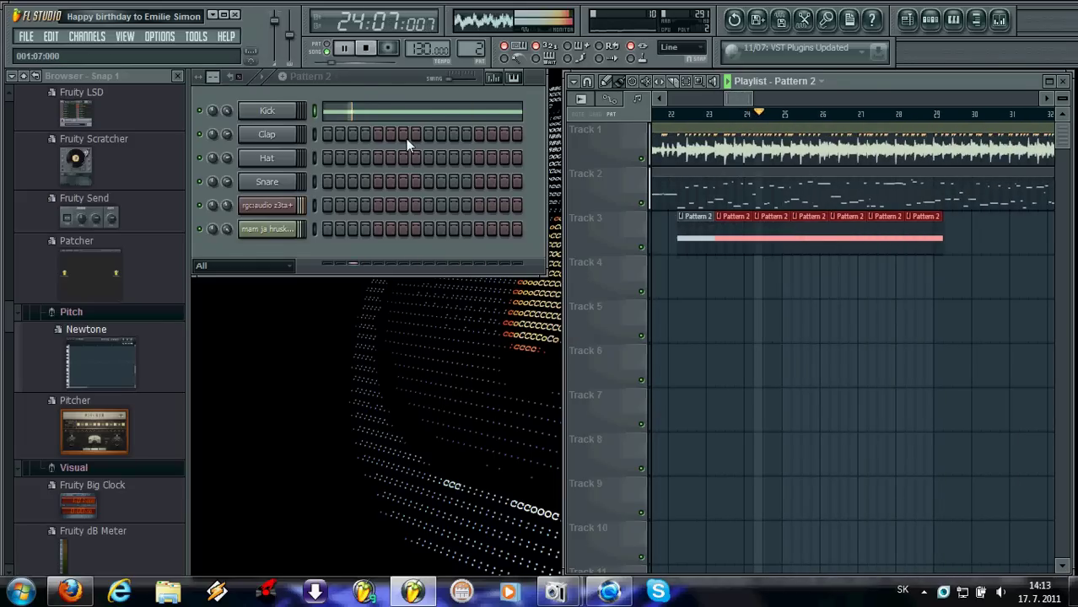
pyautogui.click(352, 158)
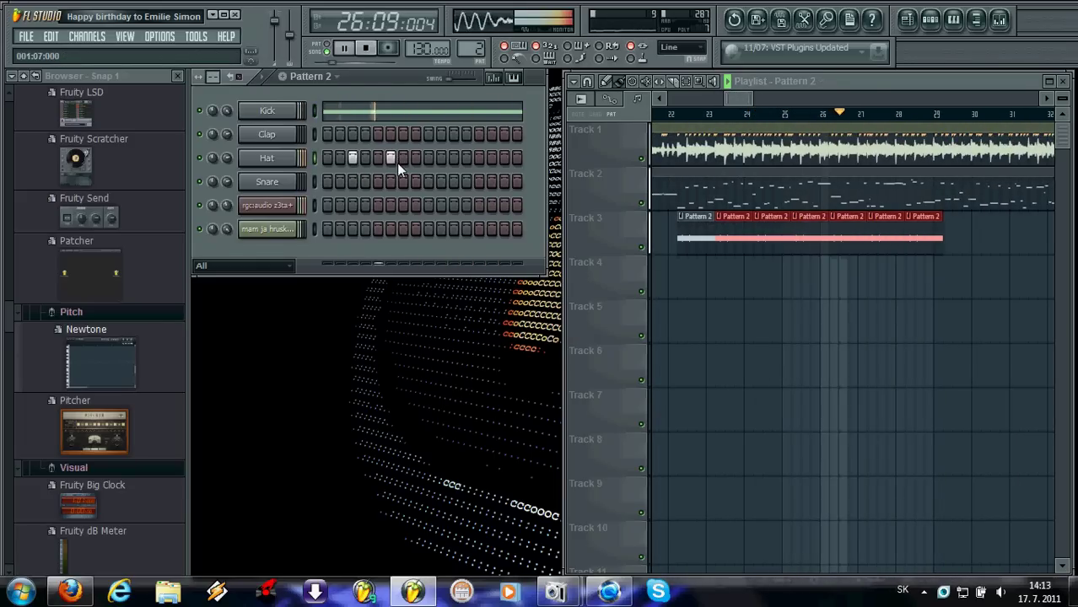
pyautogui.click(404, 159)
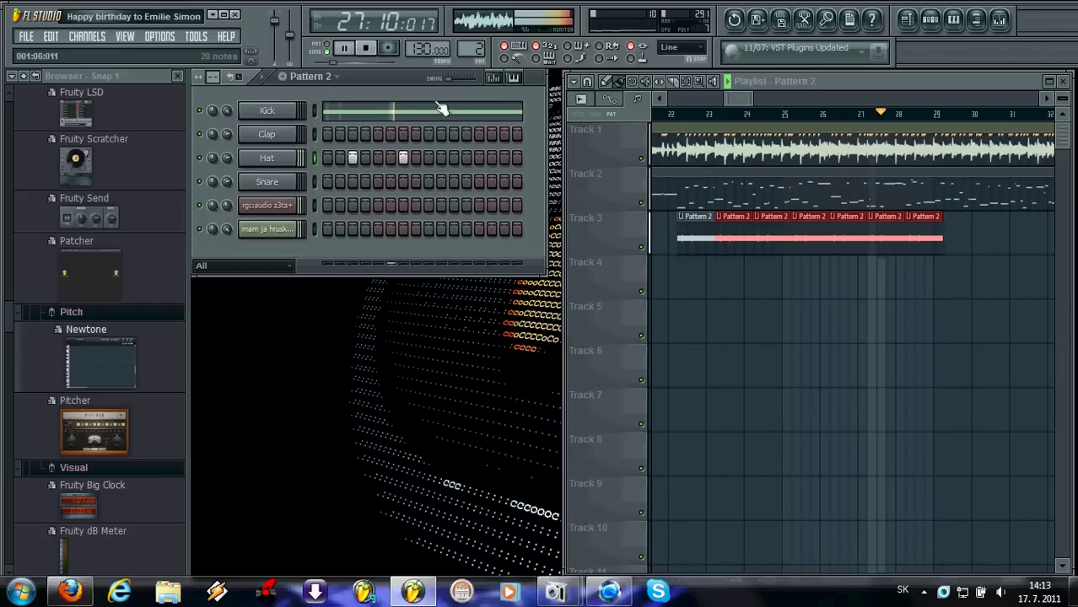
pyautogui.click(673, 116)
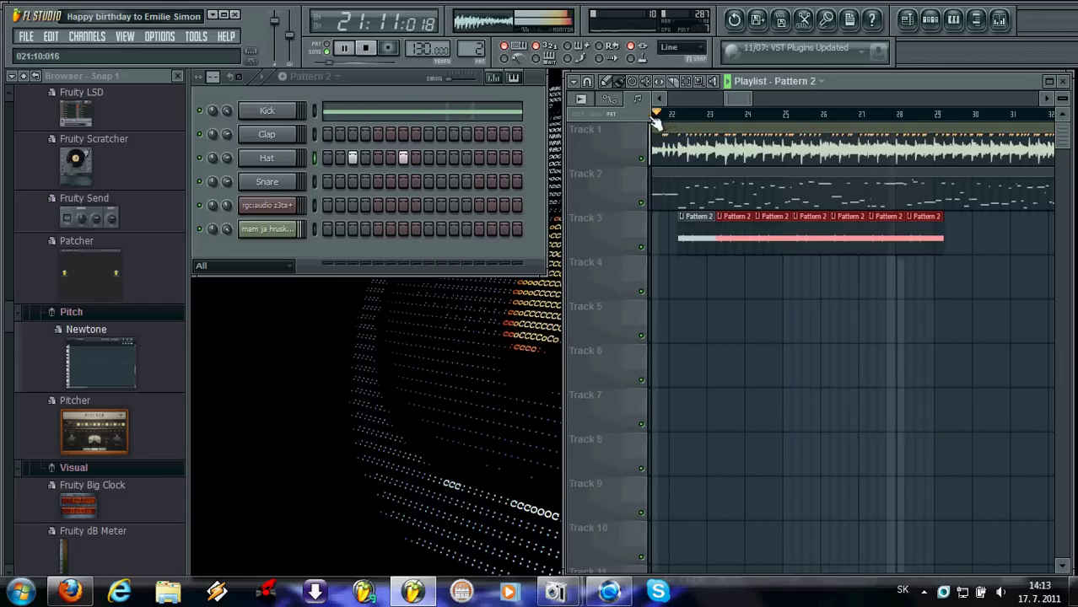
pyautogui.click(454, 158)
pyautogui.click(504, 158)
pyautogui.click(517, 158)
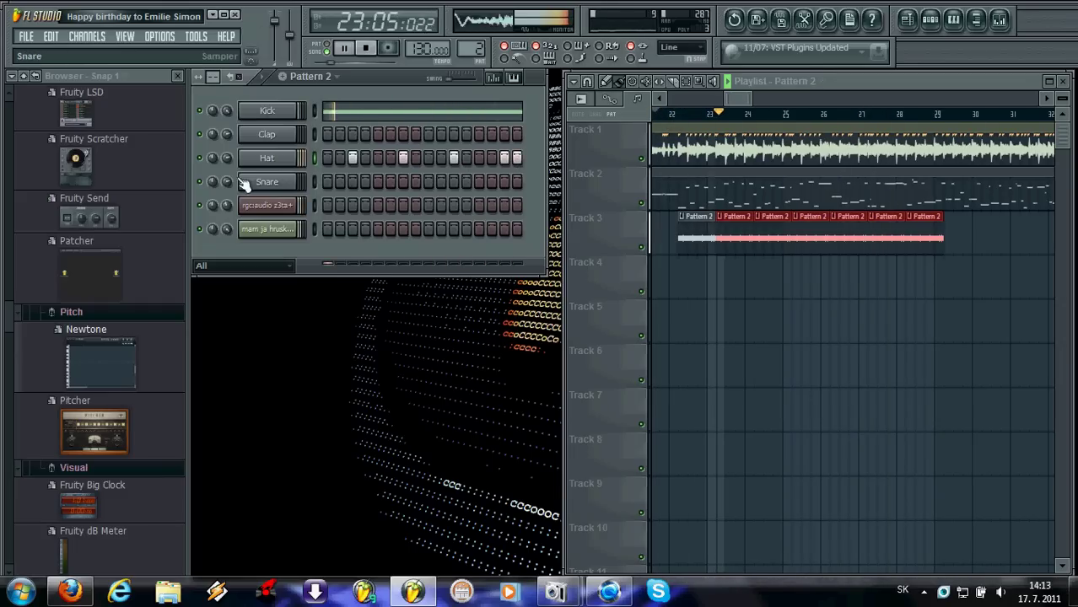
# Step: Add Clap hits on steps 1 and 9 of Pattern 2 and stop playback
pyautogui.click(328, 134)
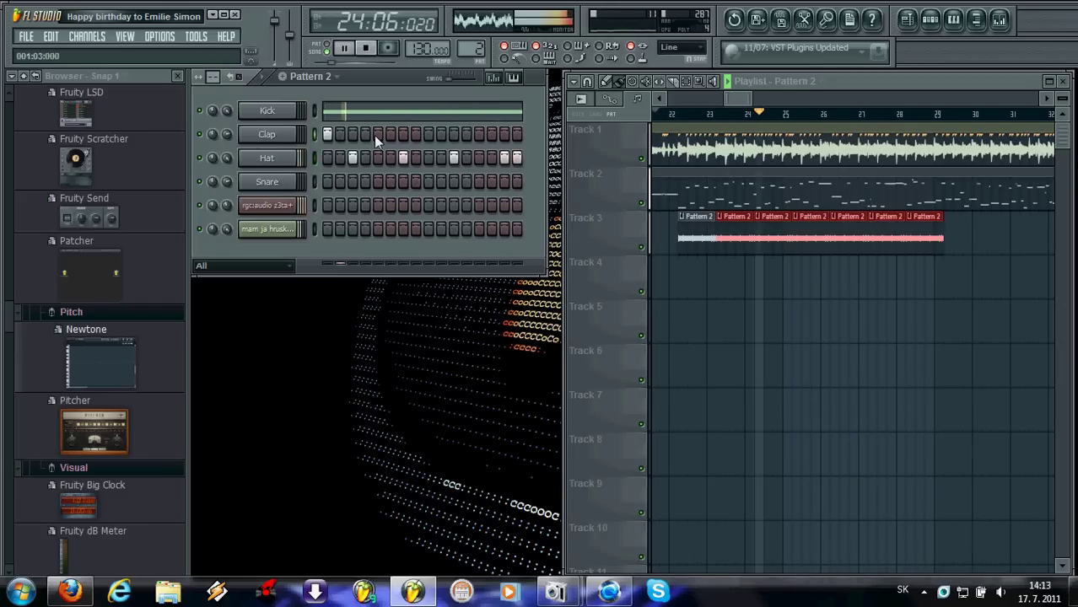
pyautogui.click(431, 134)
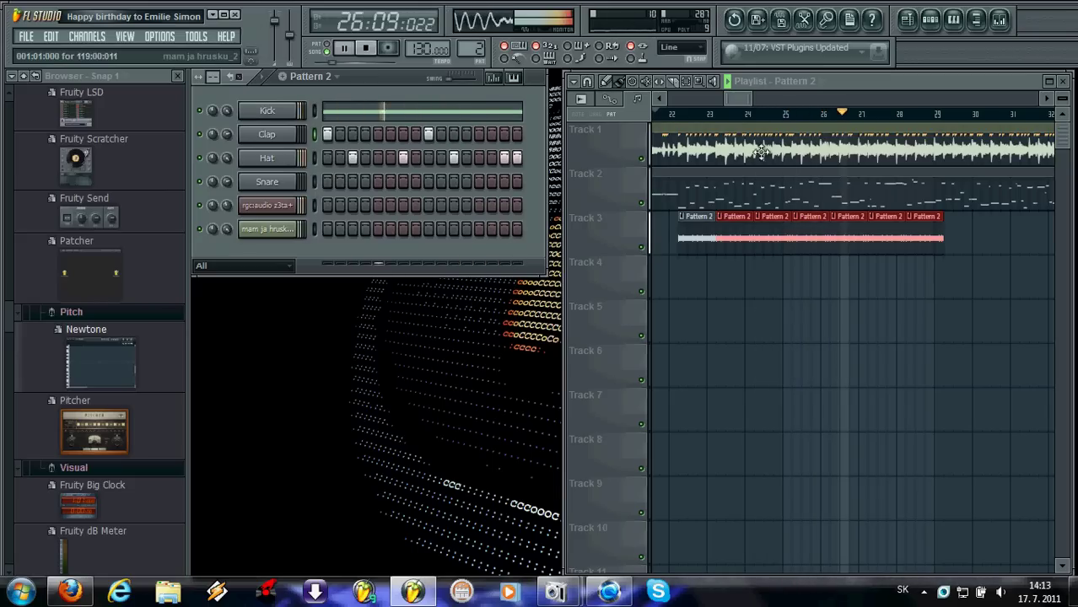
pyautogui.moveTo(742, 100)
pyautogui.mouseDown()
pyautogui.moveTo(757, 107)
pyautogui.moveTo(738, 108)
pyautogui.mouseUp()
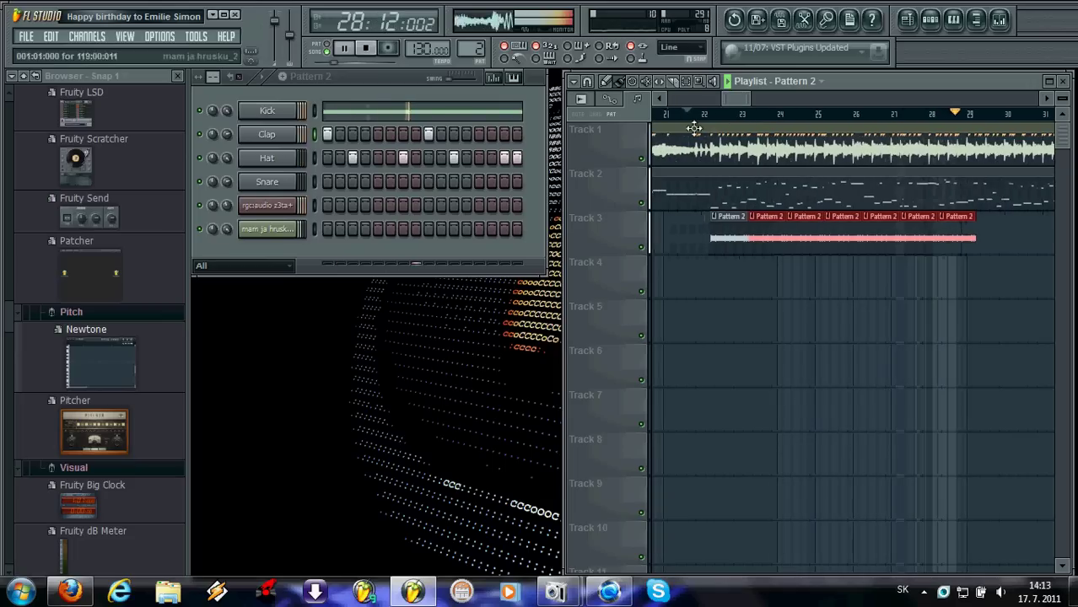
pyautogui.click(366, 48)
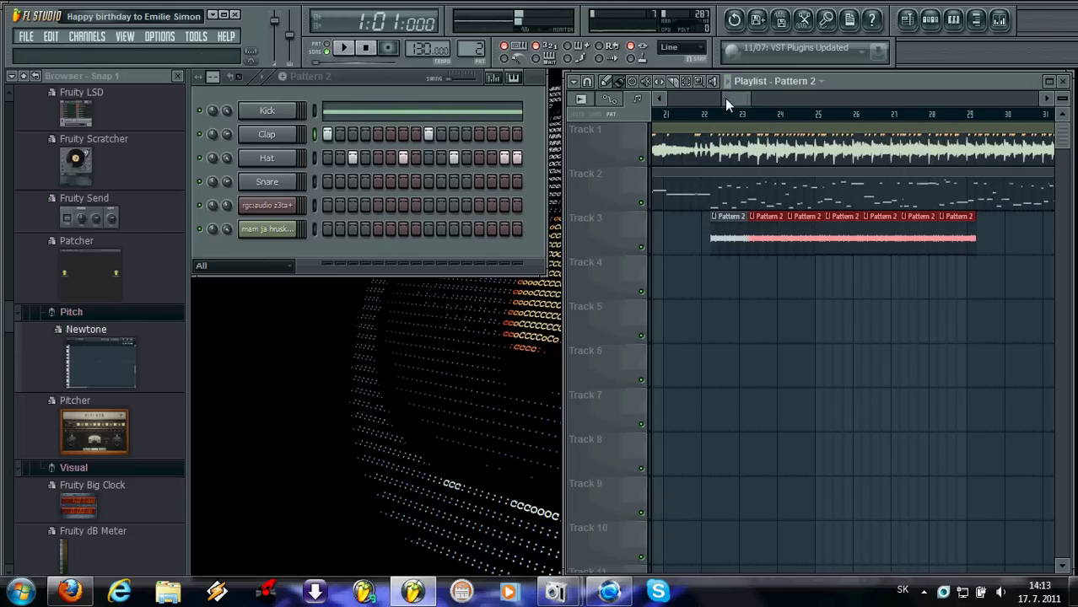
# Step: Play the song from its start and rebalance the rgc:audio z3ta+ and mam ja hrusku_2 channel volumes, with the audio at 100%
pyautogui.moveTo(726, 99); pyautogui.dragTo(668, 101)
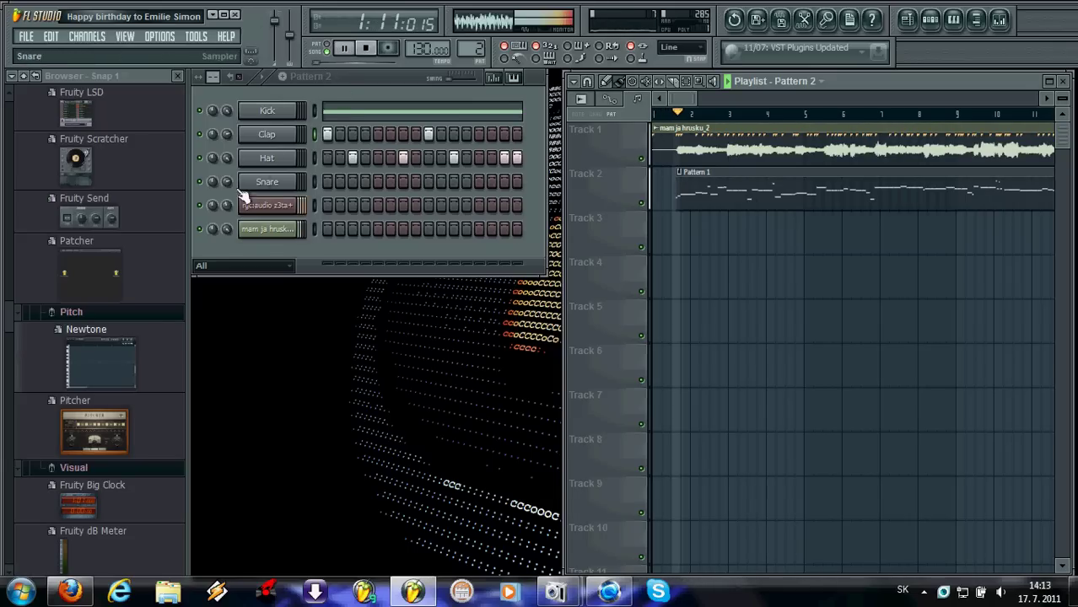
pyautogui.moveTo(232, 206); pyautogui.dragTo(317, 449)
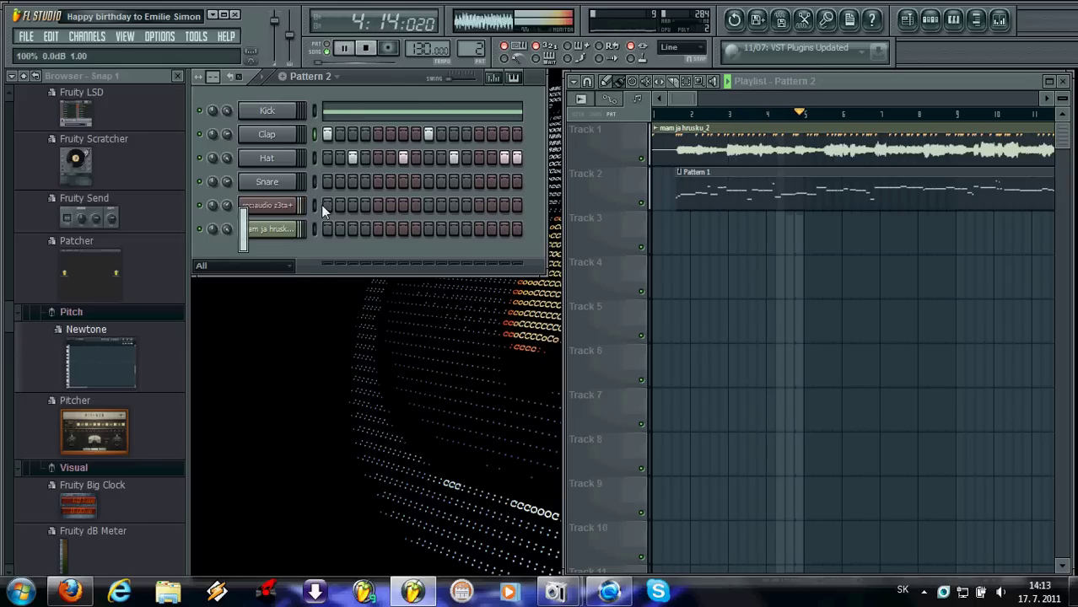
pyautogui.moveTo(226, 205); pyautogui.dragTo(264, 180)
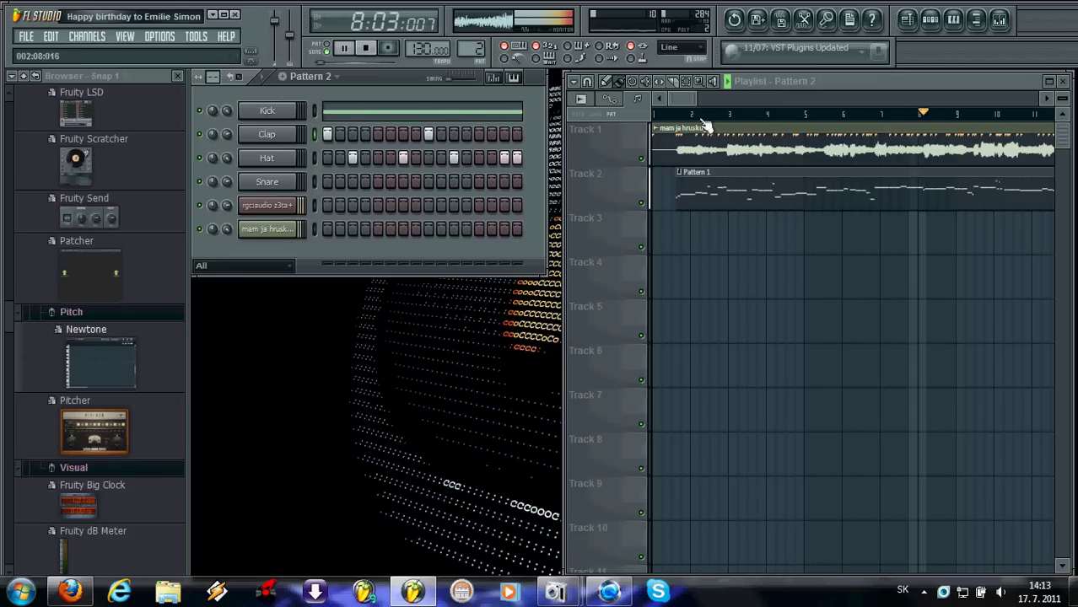
# Step: Switch to Pattern 3, add the VT_SD_3 sample as a new channel and fill all 16 of its steps
pyautogui.moveTo(679, 97); pyautogui.dragTo(731, 98)
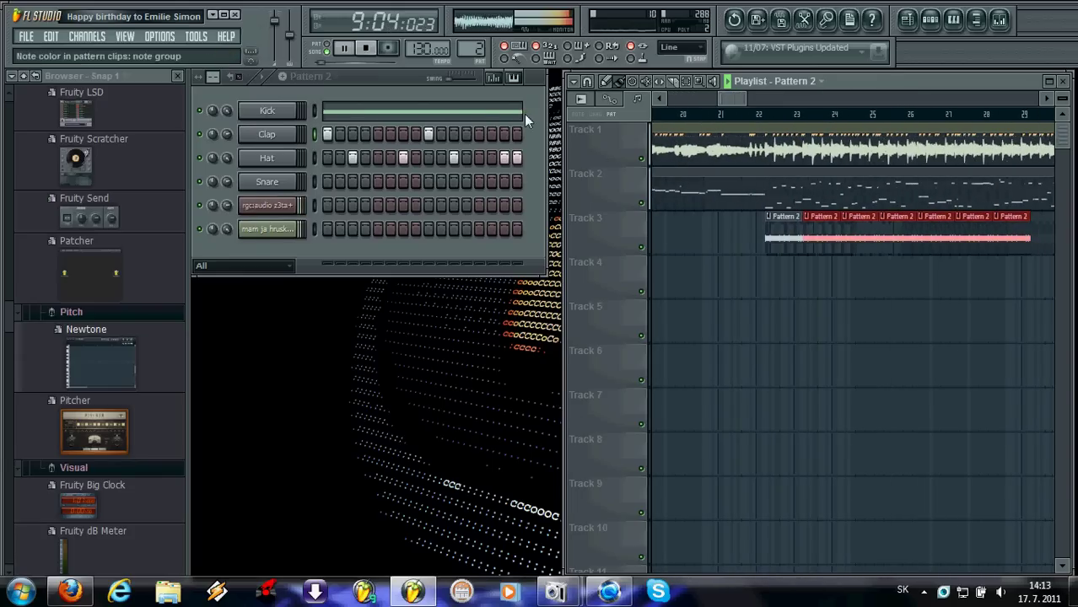
pyautogui.scroll(1, 474, 48)
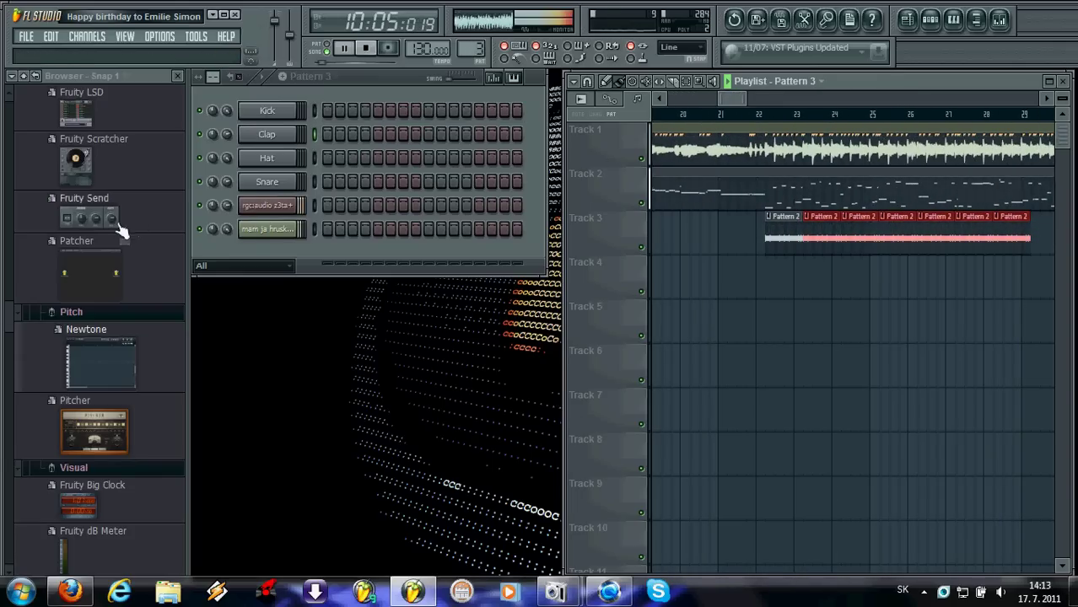
pyautogui.moveTo(17, 318); pyautogui.dragTo(17, 190)
pyautogui.moveTo(76, 400); pyautogui.dragTo(283, 253)
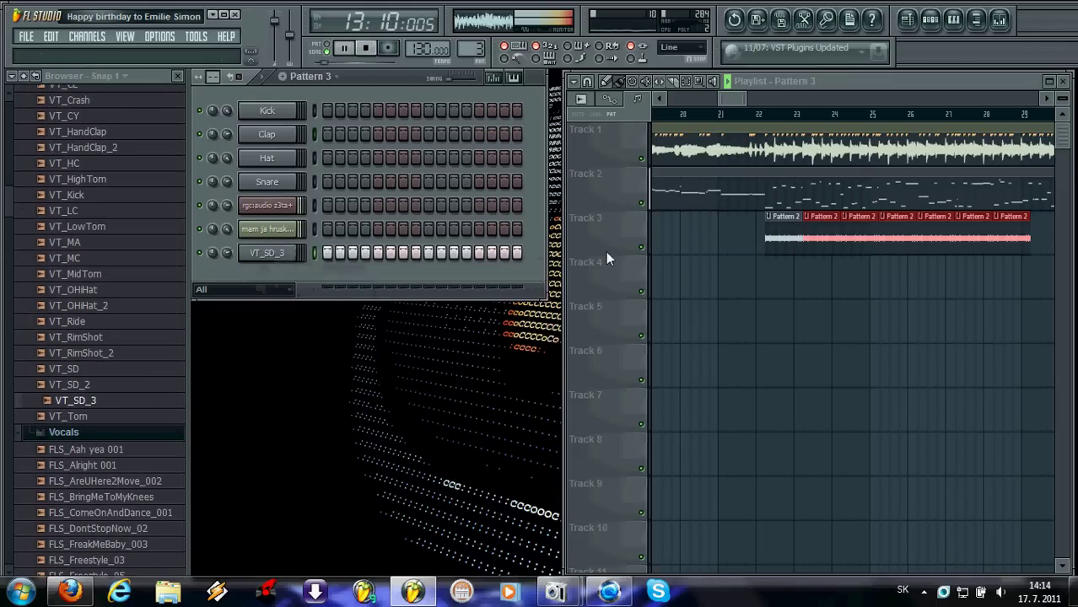
# Step: Place one Pattern 3 clip on playlist Track 4, just after bar 21 and directly before the first Pattern 2 clip
pyautogui.click(736, 272)
pyautogui.moveTo(750, 273); pyautogui.dragTo(746, 272)
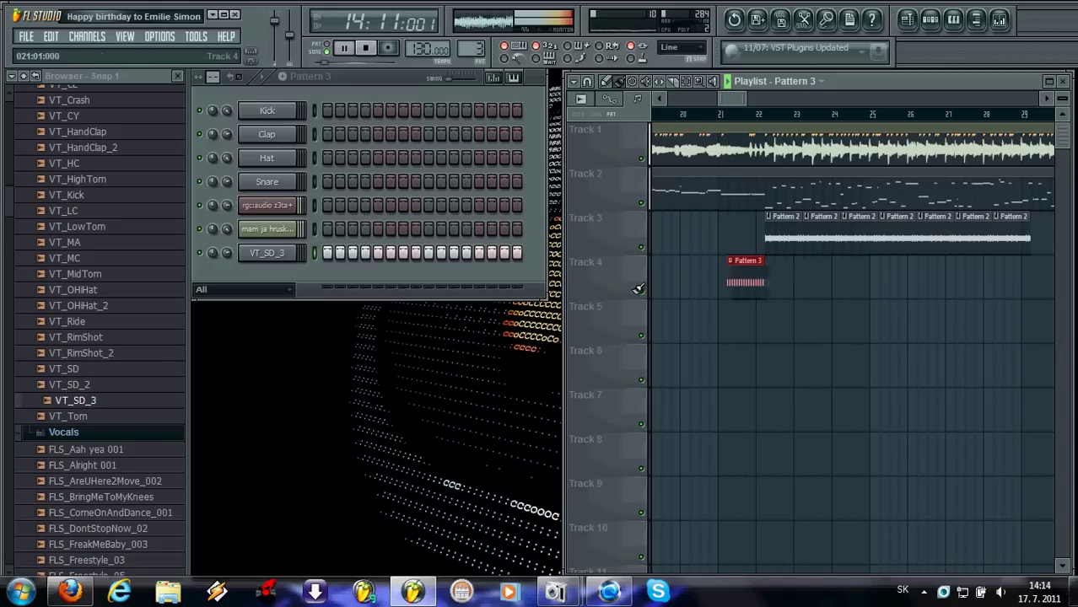
# Step: Create an automation clip for VT_SD_3's channel volume and shape it to rise from minimum to maximum across the Pattern 3 clip
pyautogui.click(225, 250)
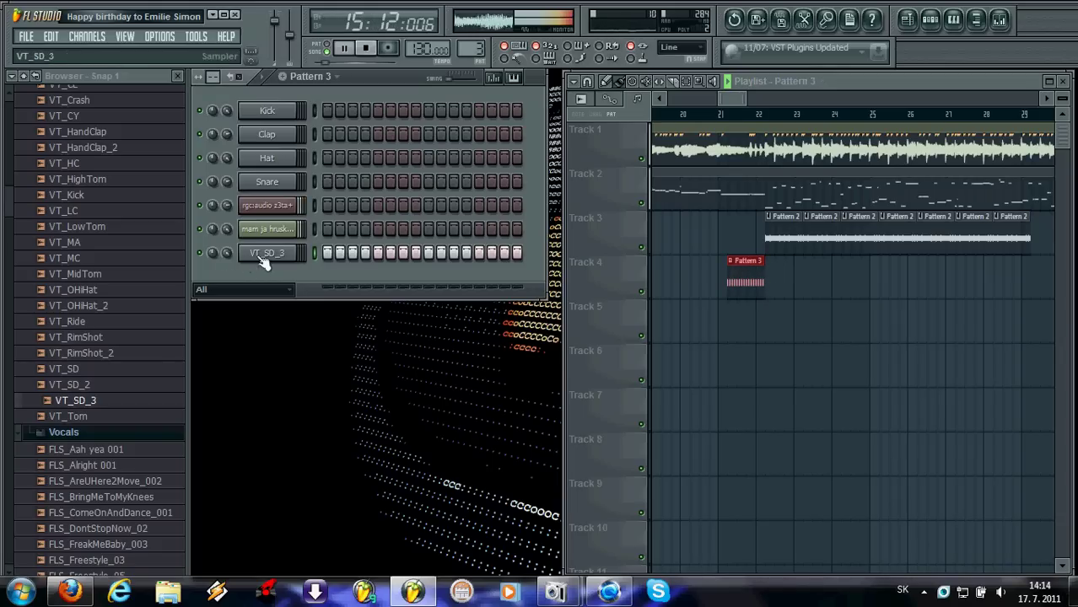
pyautogui.rightClick(228, 250)
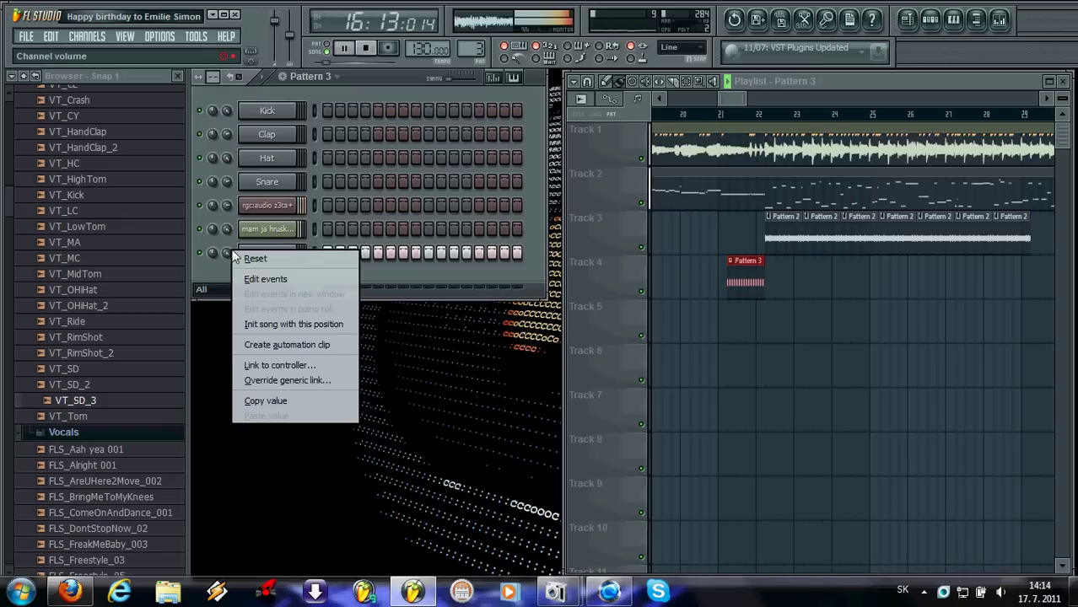
pyautogui.click(286, 345)
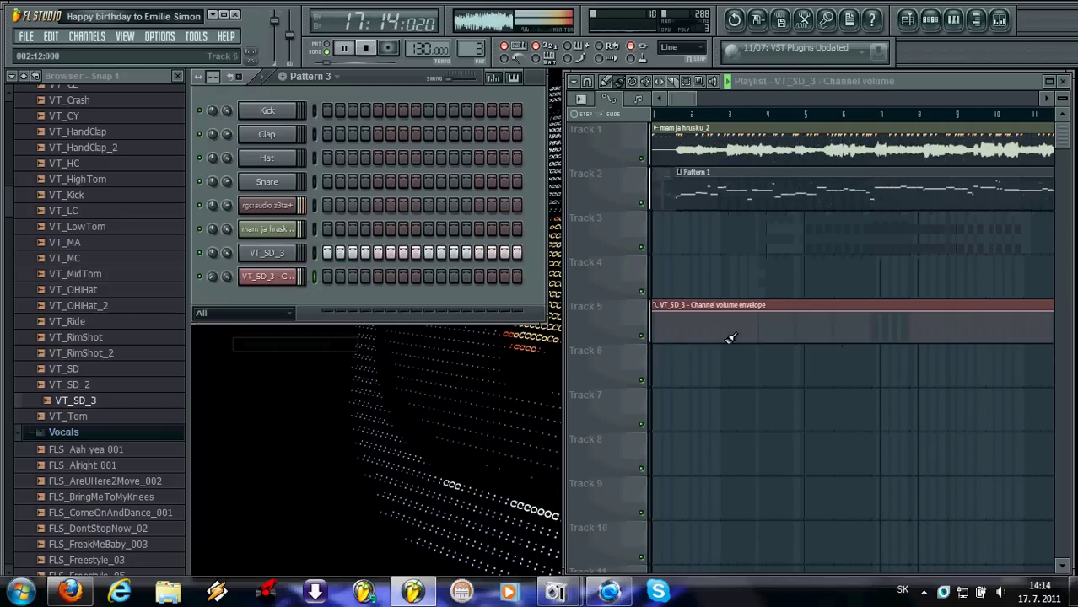
pyautogui.moveTo(688, 96); pyautogui.dragTo(727, 114)
pyautogui.rightClick(826, 329)
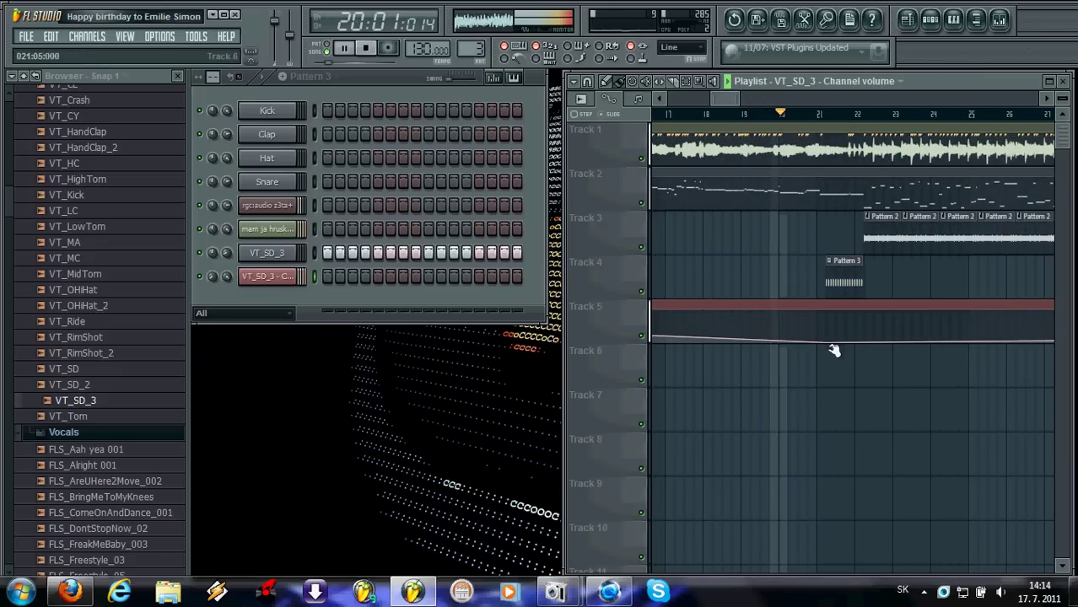
pyautogui.rightClick(862, 314)
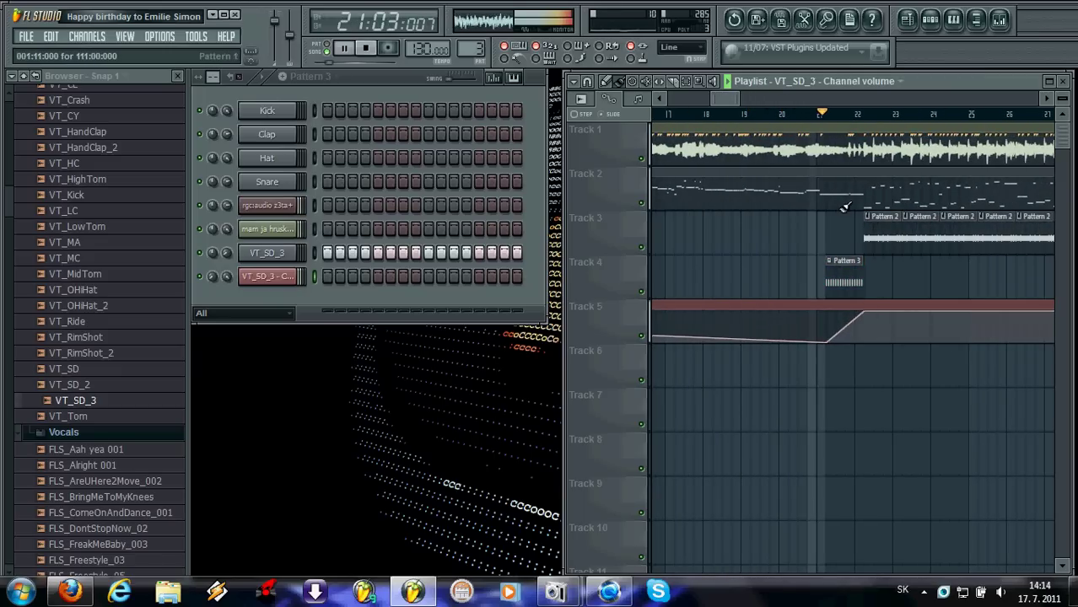
# Step: Set the rgc:audio z3ta+ channel volume to 75%, replay the song from about bar 21 and stop playback
pyautogui.moveTo(721, 94); pyautogui.dragTo(732, 94)
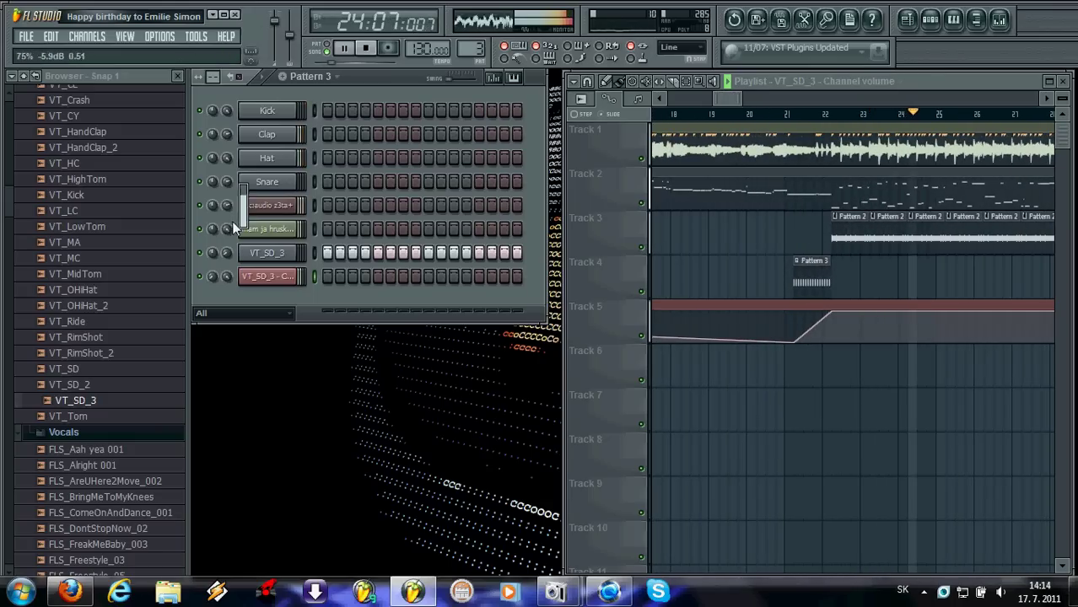
pyautogui.click(787, 127)
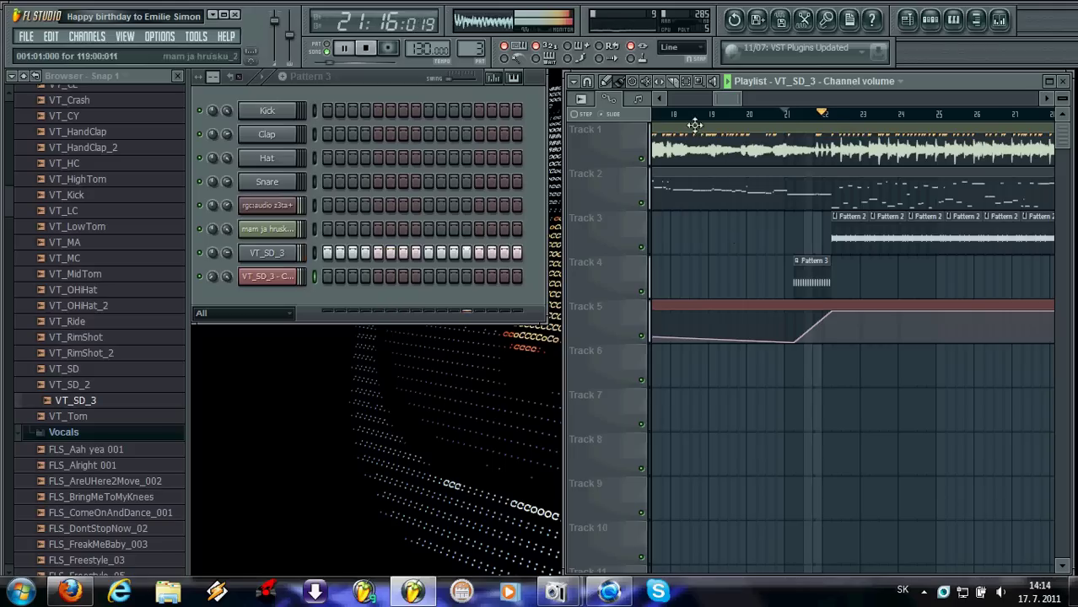
pyautogui.click(367, 49)
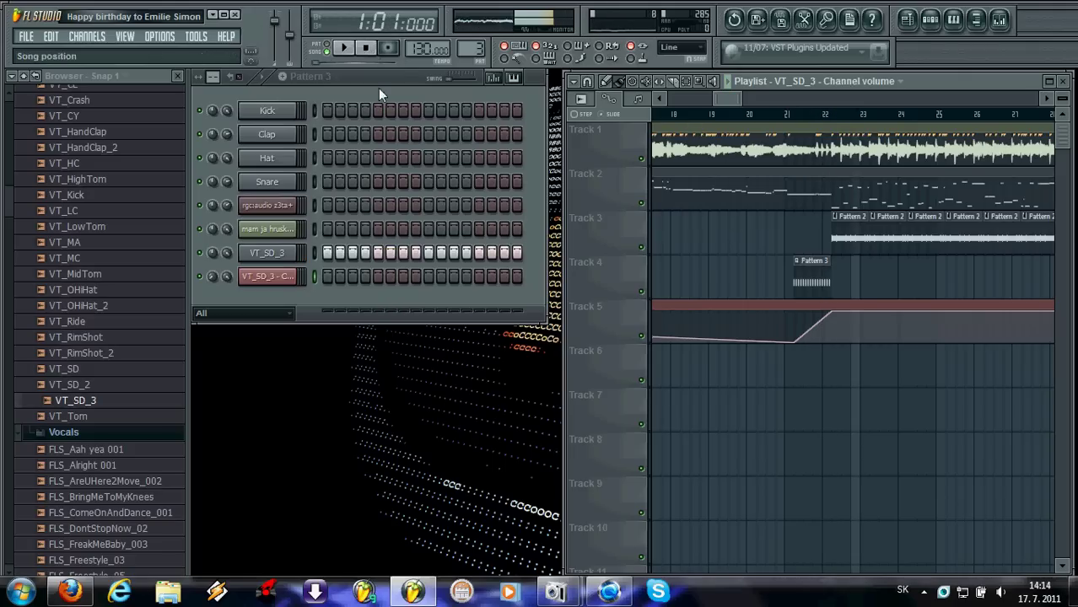